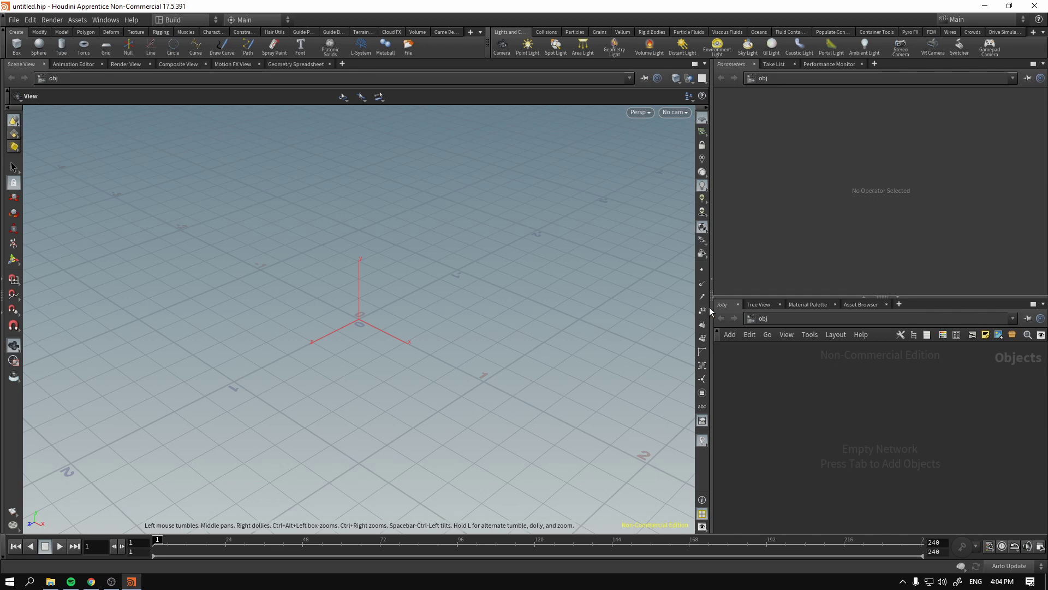
# - Widen the parameter and network panes, and create a box, a sphere and a grid at the origin
pyautogui.moveTo(711, 296); pyautogui.dragTo(680, 296)
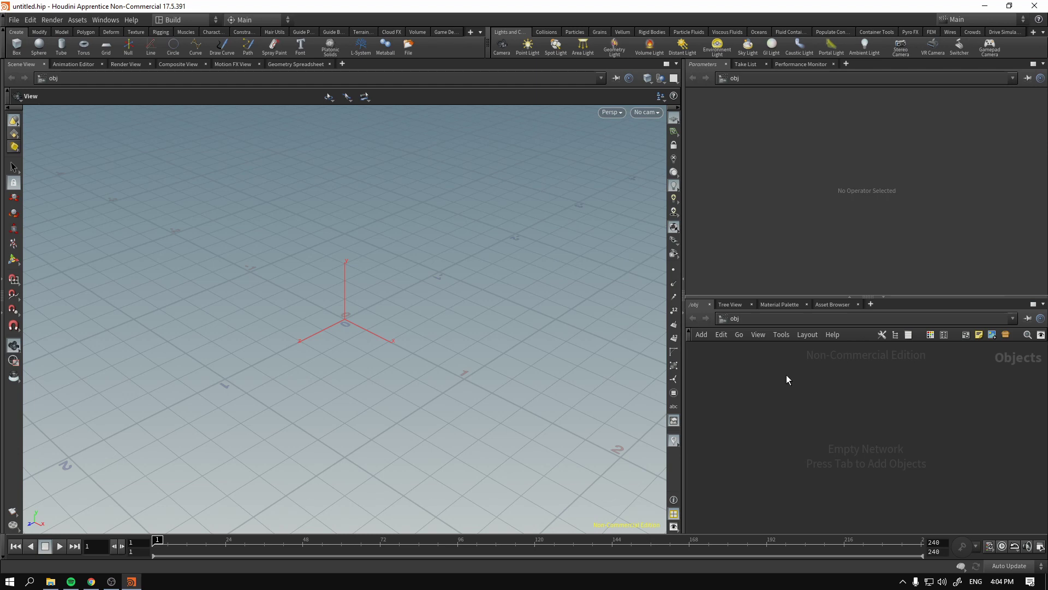
pyautogui.click(17, 45)
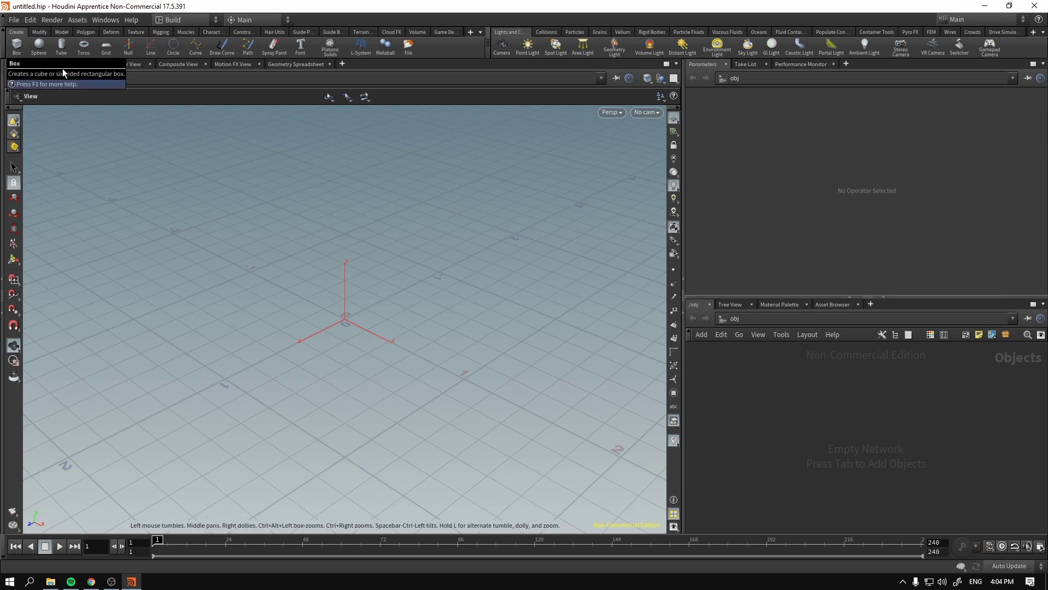
pyautogui.keyDown('ctrl'); pyautogui.click(39, 46); pyautogui.keyUp('ctrl')
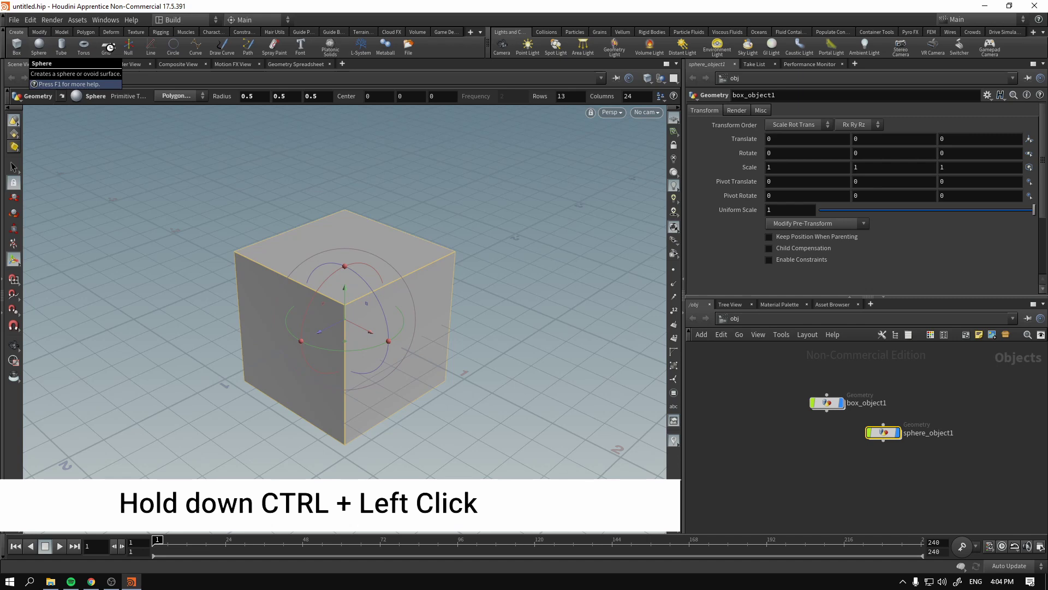
pyautogui.keyDown('ctrl'); pyautogui.click(107, 48); pyautogui.keyUp('ctrl')
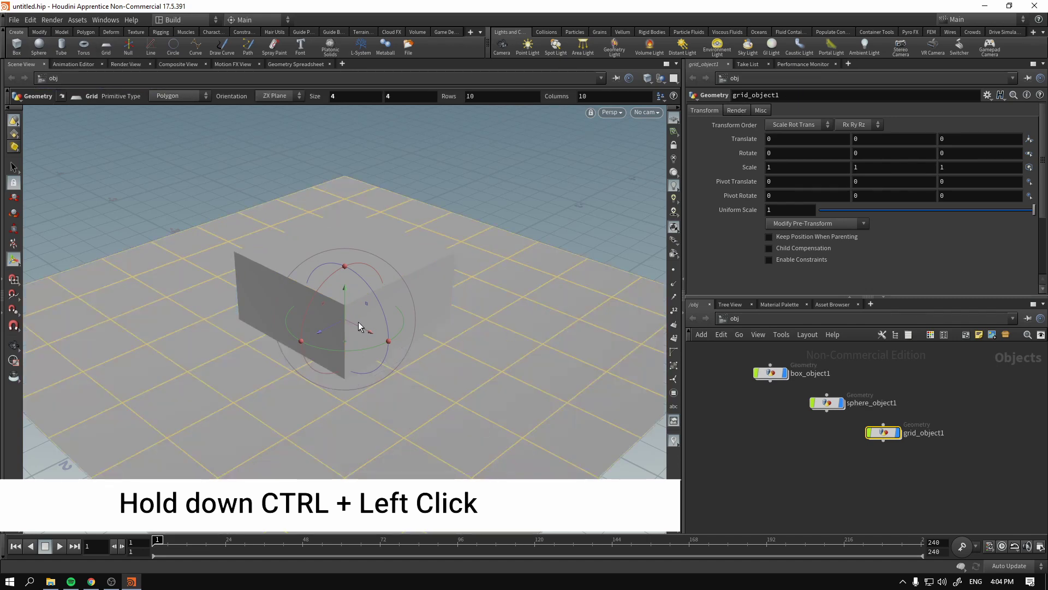
# - Move the grid to about -0.76 and the sphere to about -1.91 along the X axis
pyautogui.moveTo(358, 322); pyautogui.dragTo(278, 280)
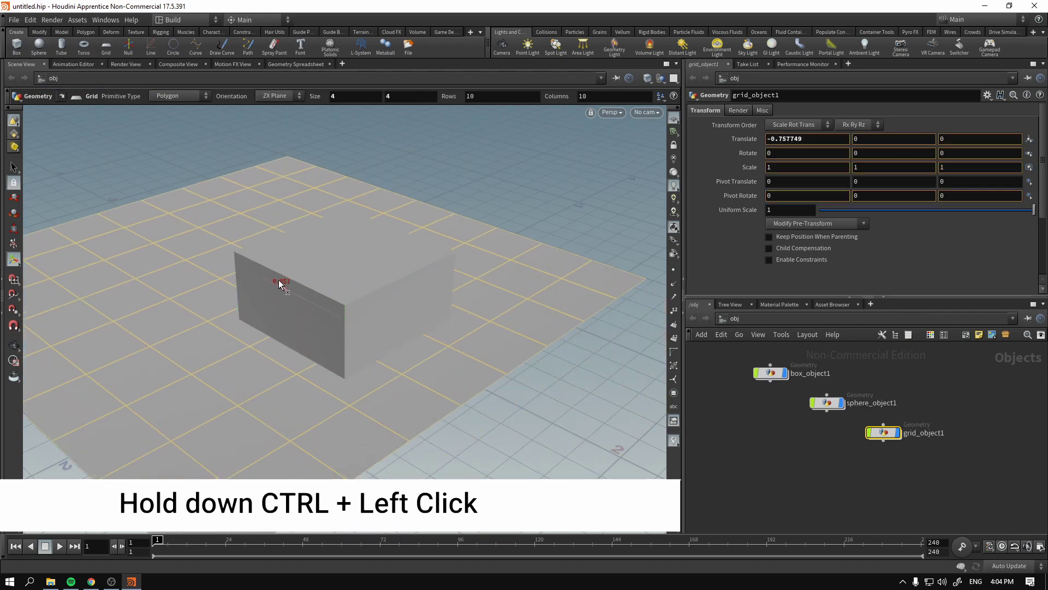
pyautogui.click(367, 345)
pyautogui.moveTo(366, 342); pyautogui.dragTo(198, 223)
pyautogui.press('h')
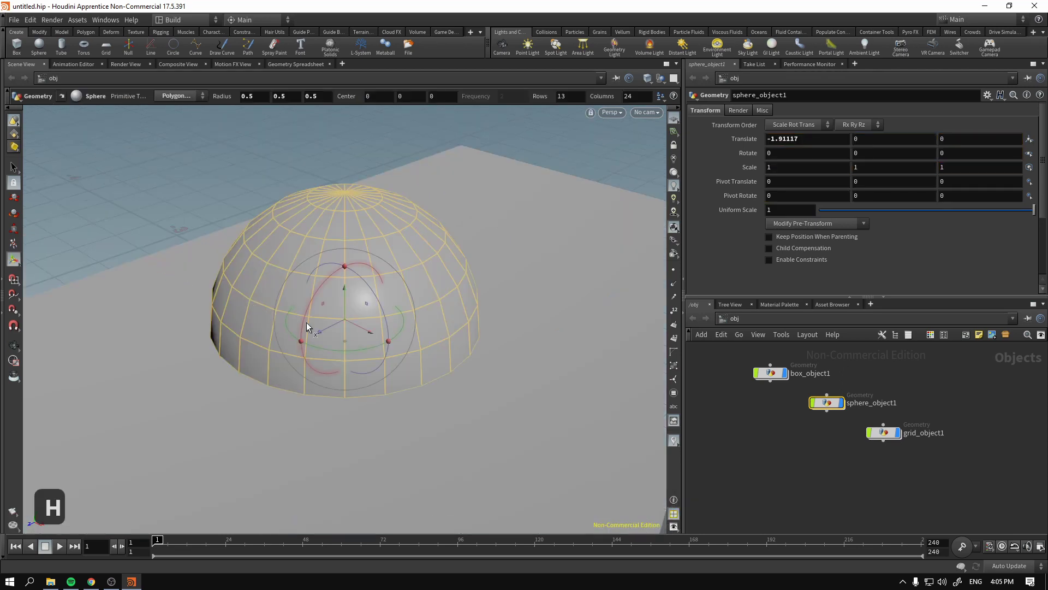
pyautogui.click(791, 445)
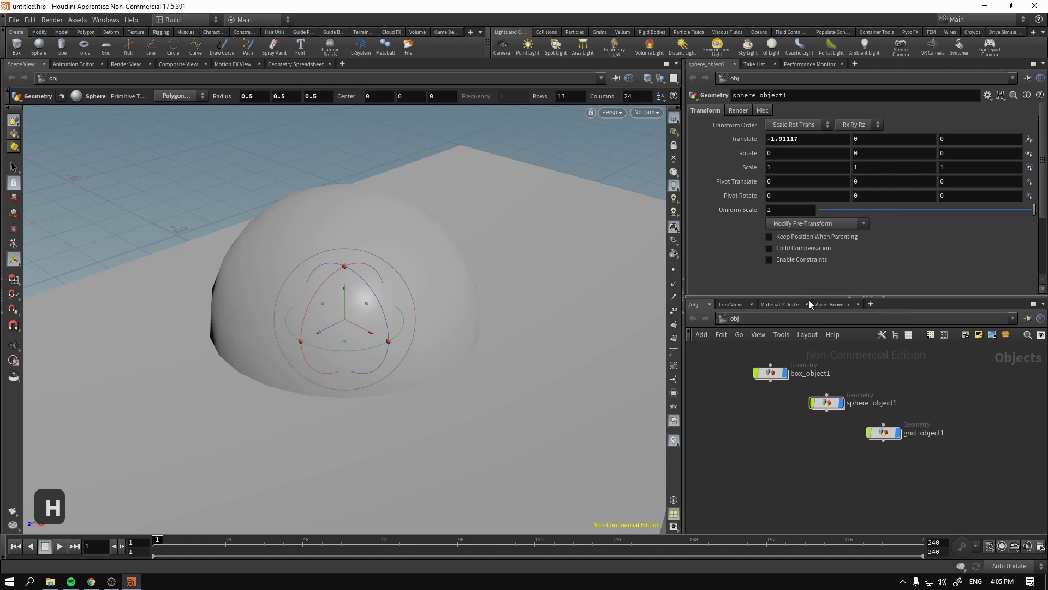
pyautogui.click(870, 306)
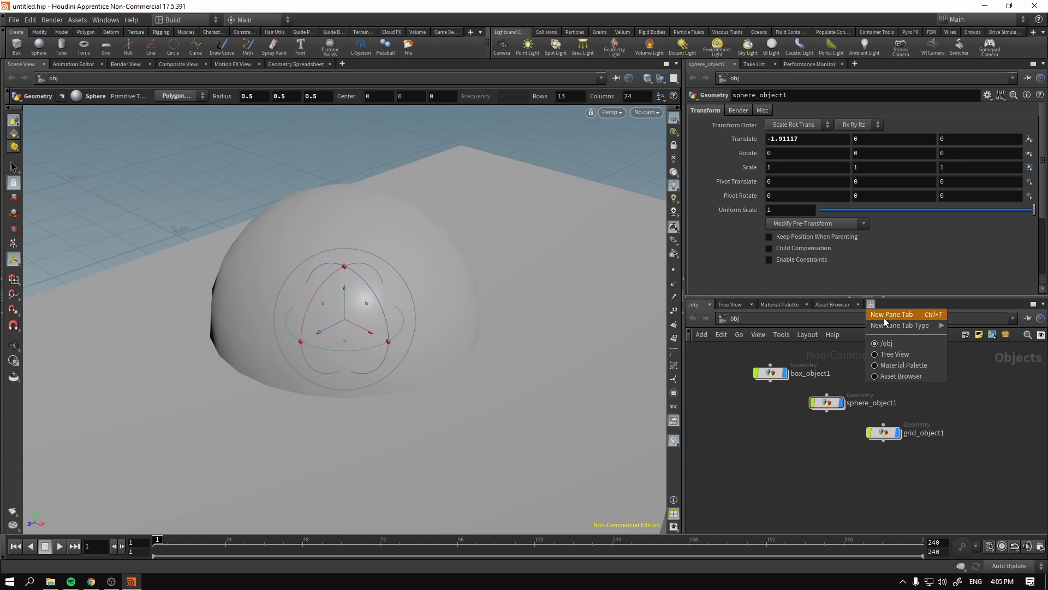
pyautogui.moveTo(889, 326)
pyautogui.scroll(-3, 980, 179)
pyautogui.moveTo(1027, 270); pyautogui.dragTo(1030, 198)
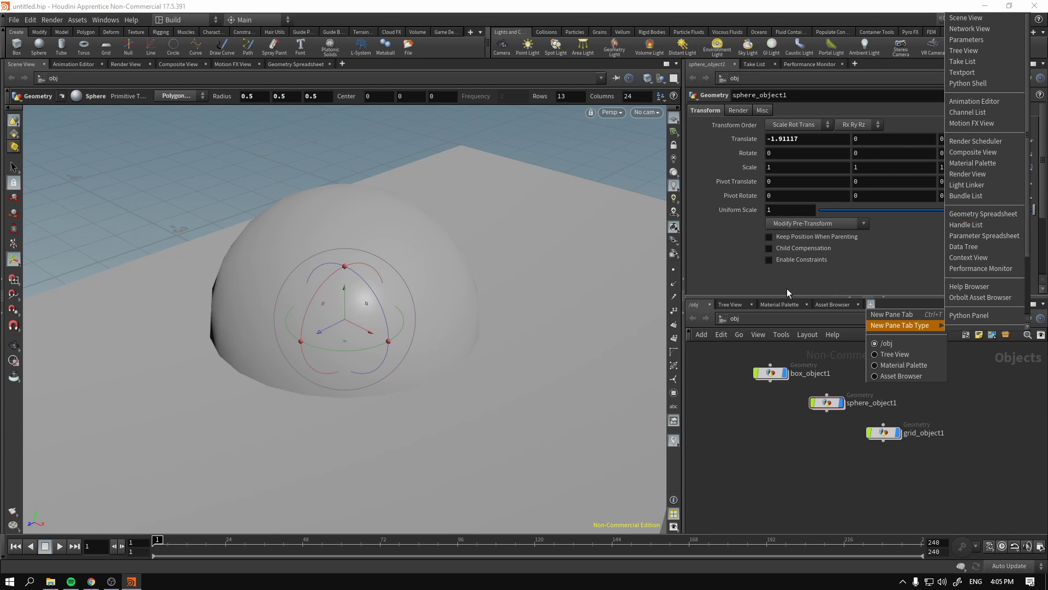
# - Show the Material Palette and widen its material gallery list
pyautogui.click(776, 307)
pyautogui.click(773, 304)
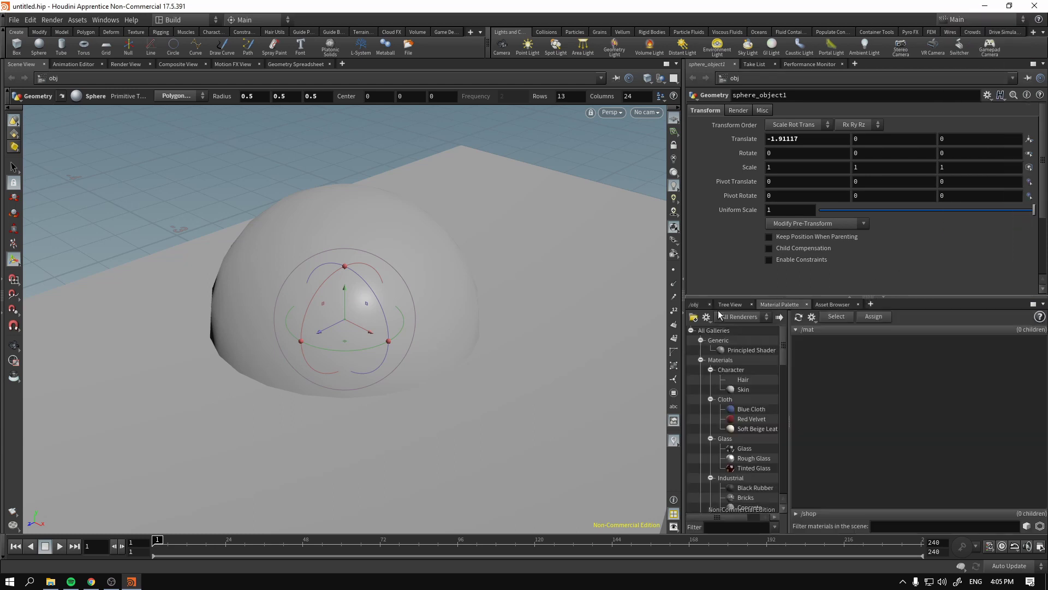
pyautogui.moveTo(788, 345); pyautogui.dragTo(864, 333)
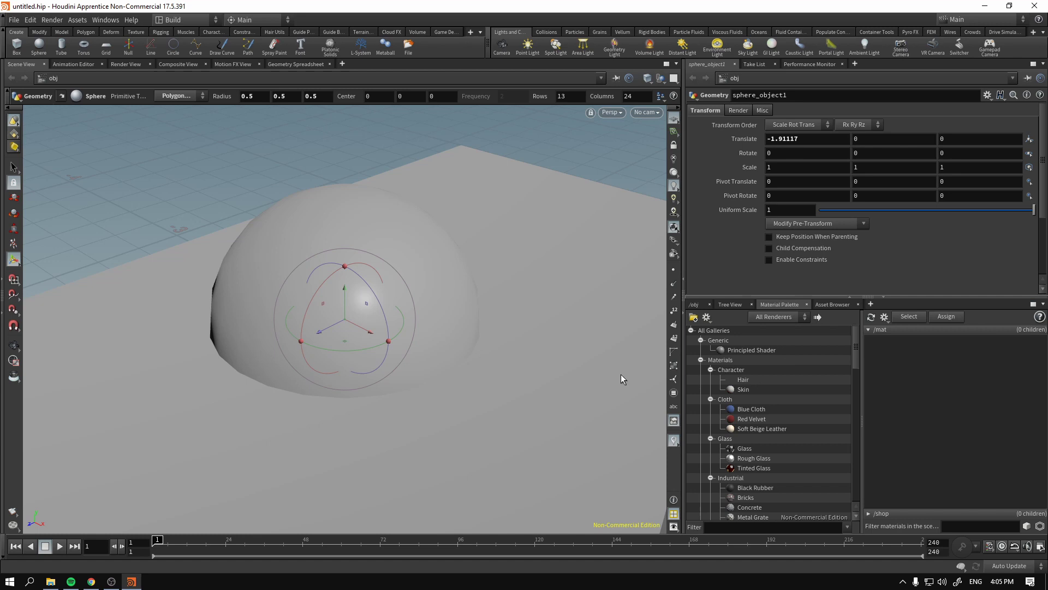
# - Add a Principled Shader to the scene materials and assign it to the sphere
pyautogui.press('Escape')
pyautogui.press('Escape')
pyautogui.moveTo(575, 353); pyautogui.dragTo(487, 322)
pyautogui.press('Return')
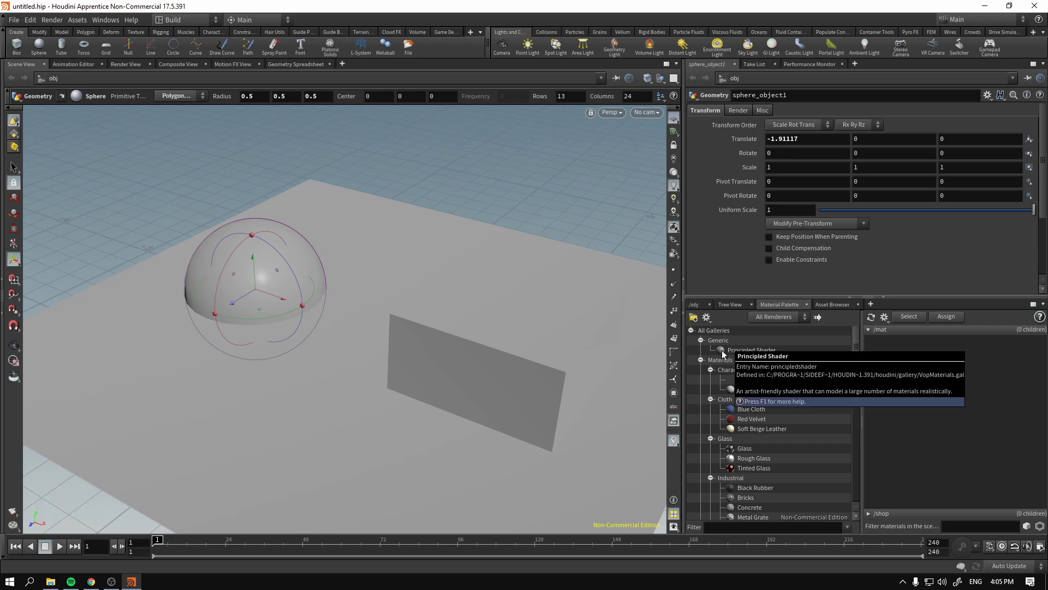
pyautogui.click(774, 353)
pyautogui.scroll(-10, 829, 353)
pyautogui.moveTo(898, 356); pyautogui.dragTo(274, 276)
# - Set the principled shader's base color to light blue with values 0, 0.5, 1
pyautogui.click(894, 356)
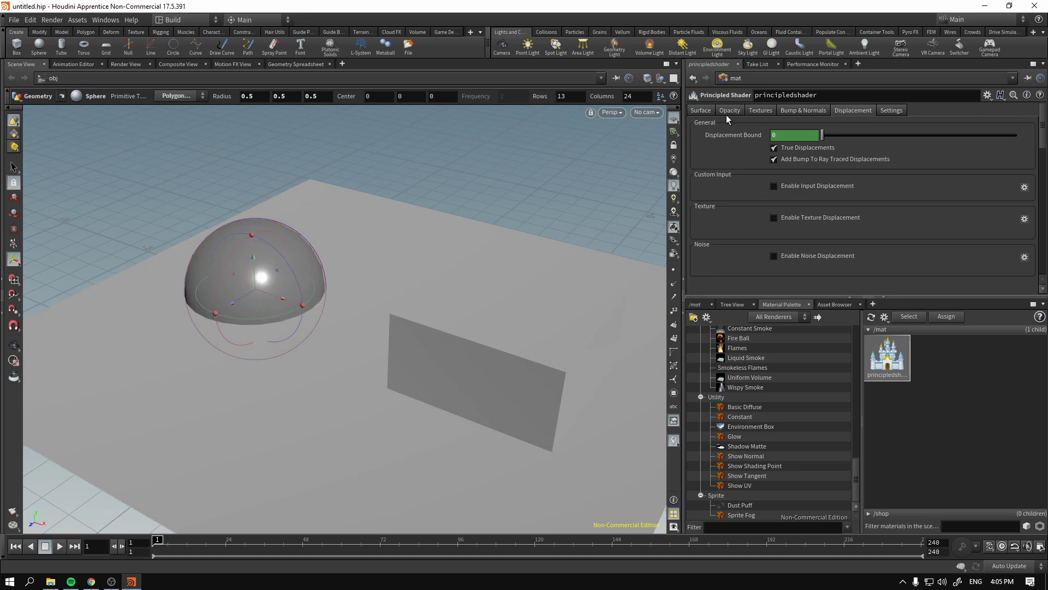
pyautogui.click(702, 111)
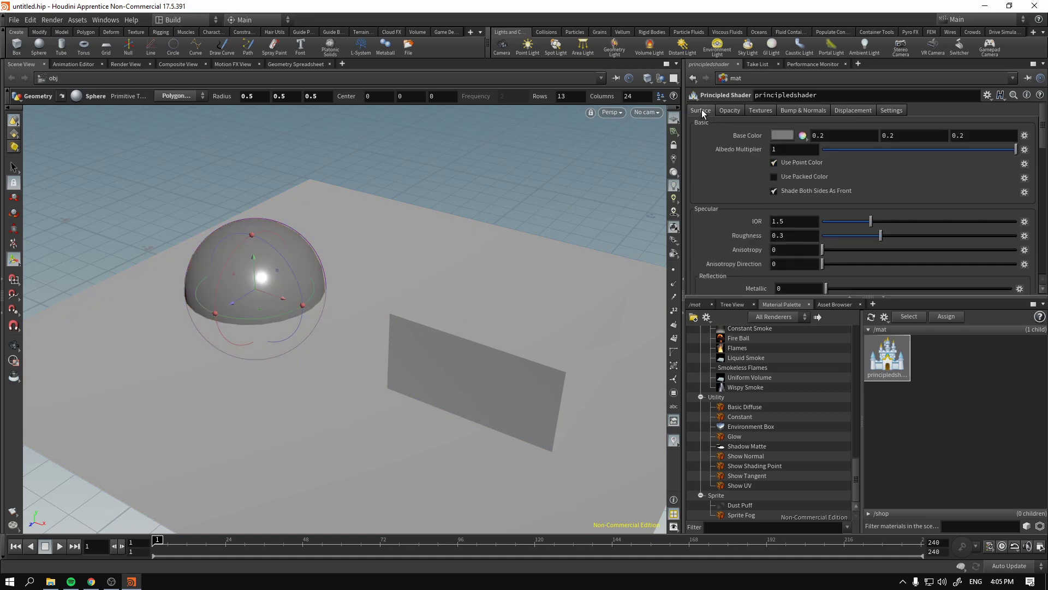
pyautogui.click(783, 134)
pyautogui.click(772, 65)
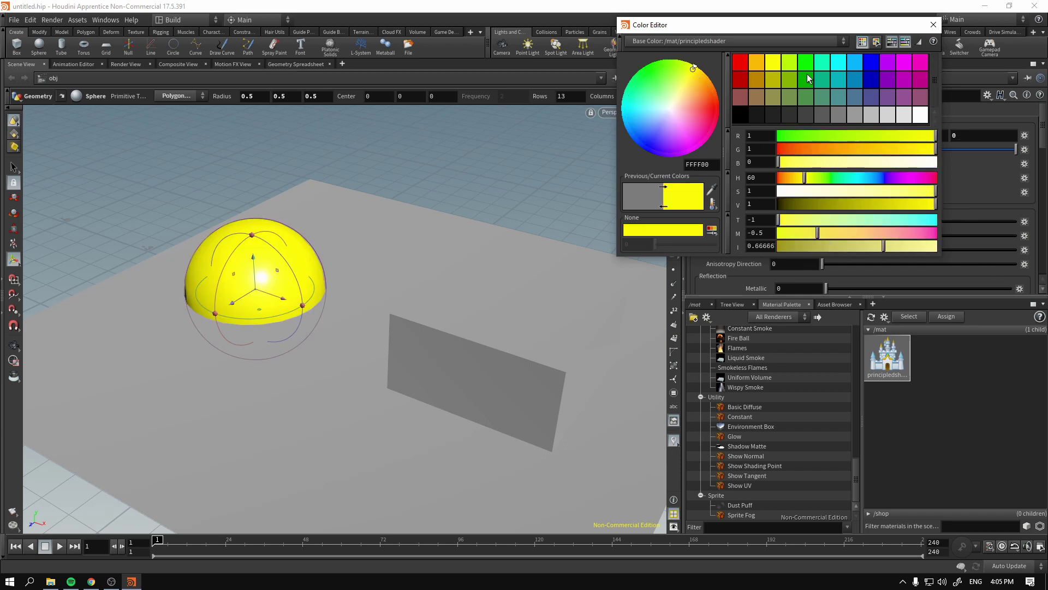
pyautogui.click(849, 68)
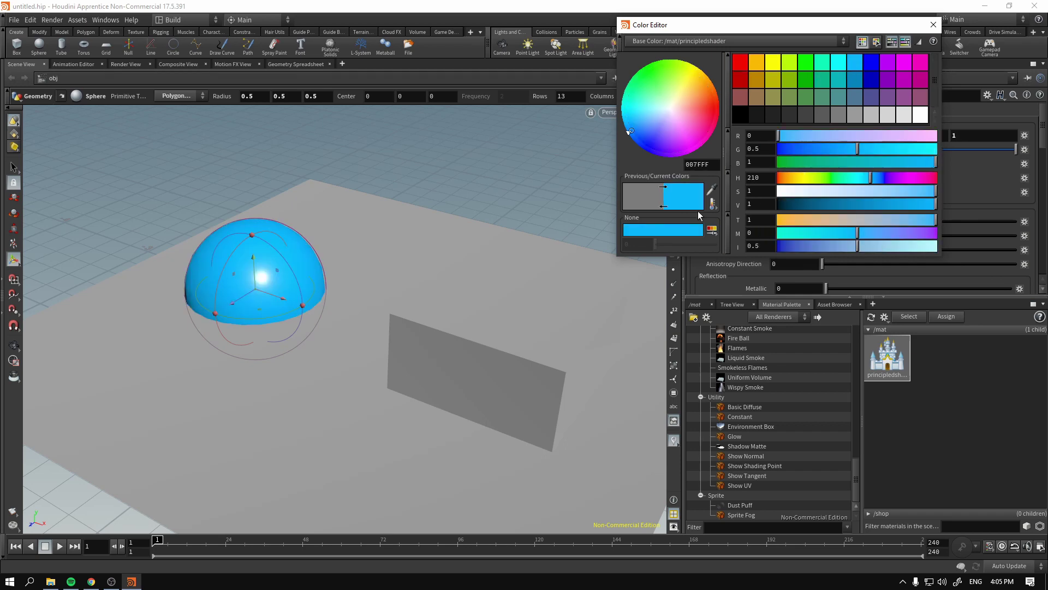
pyautogui.click(933, 25)
# - Show the material network and raise the sphere to about 0.36 along the Y axis
pyautogui.click(697, 305)
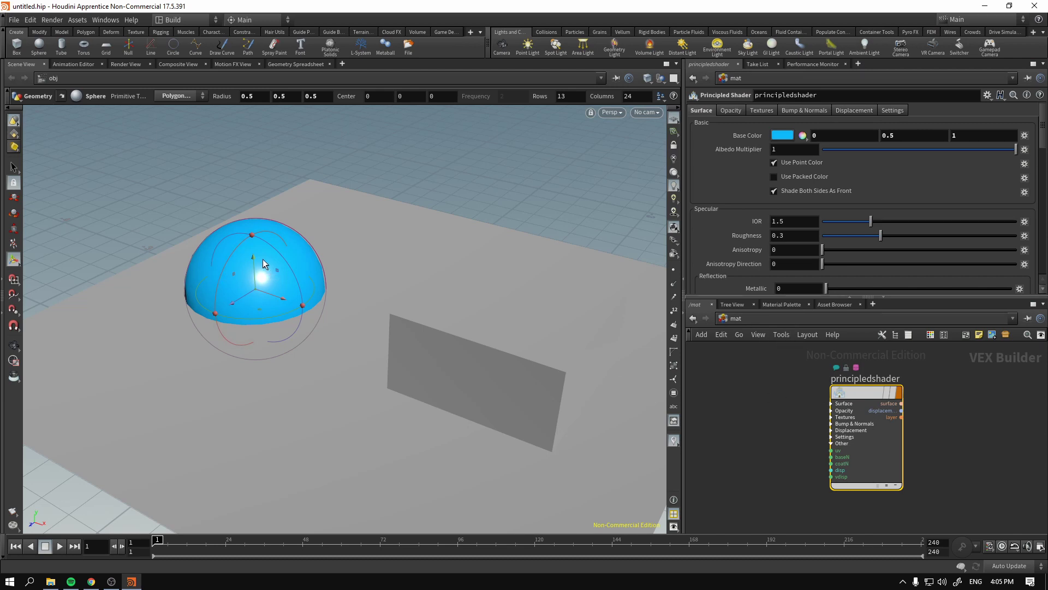
pyautogui.moveTo(258, 276); pyautogui.dragTo(254, 229)
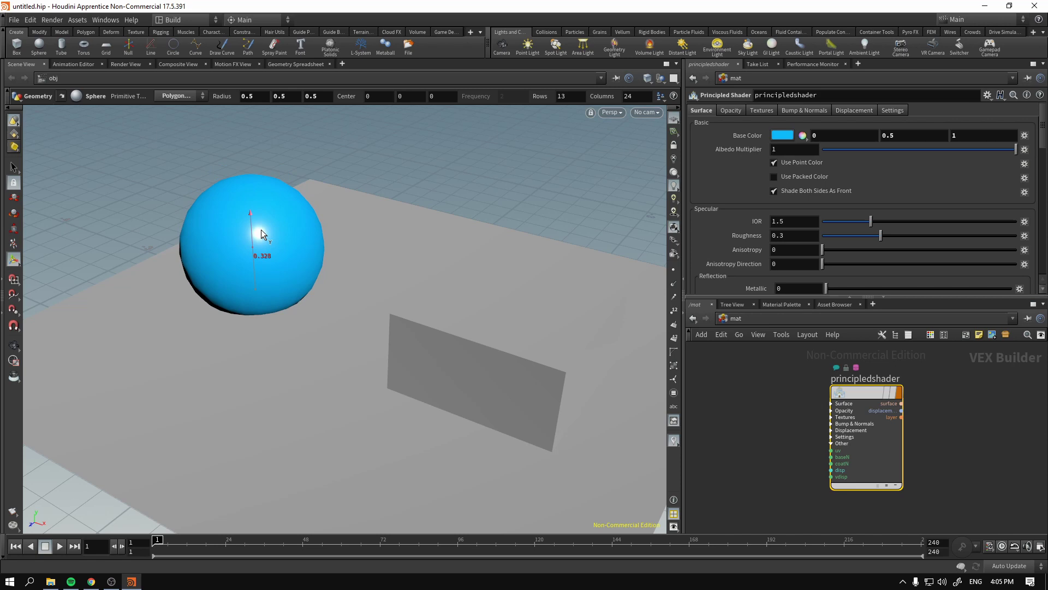
pyautogui.scroll(-2, 744, 388)
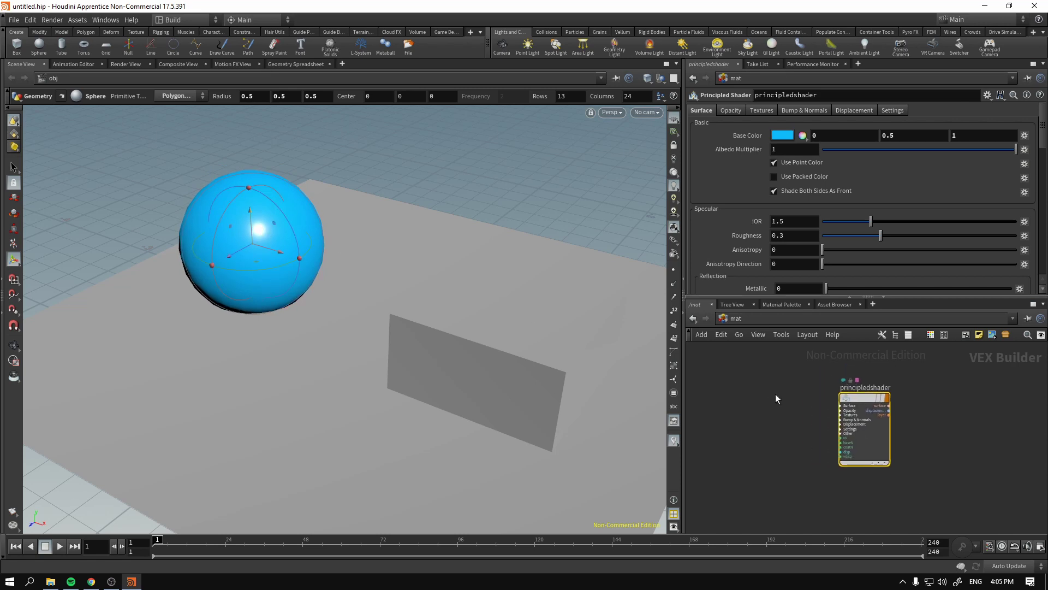
# - Examine how the object network, the material network and the Material Palette present the scene's objects and shader
pyautogui.click(736, 319)
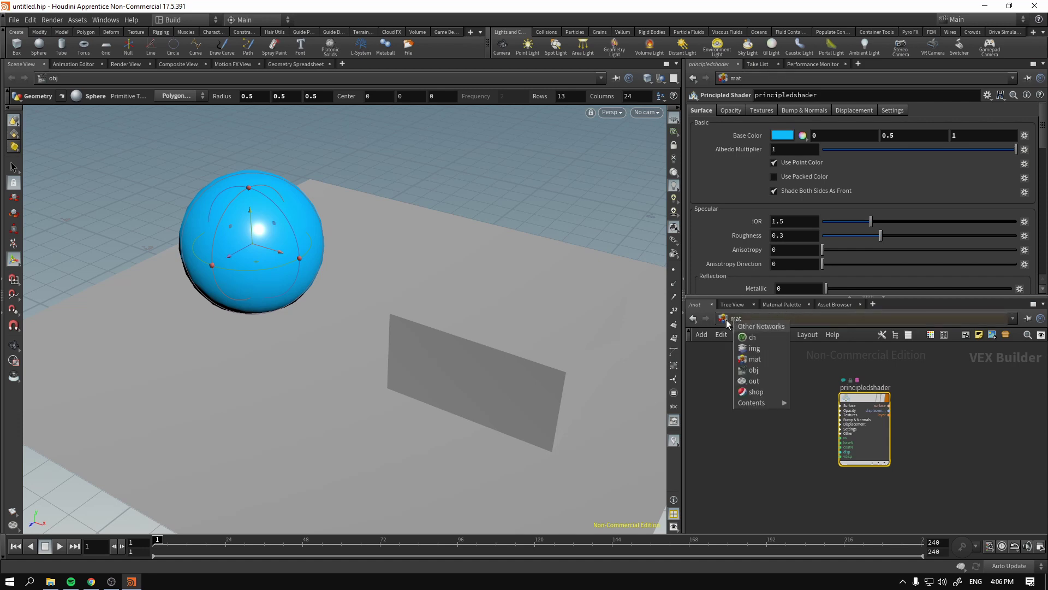
pyautogui.click(719, 415)
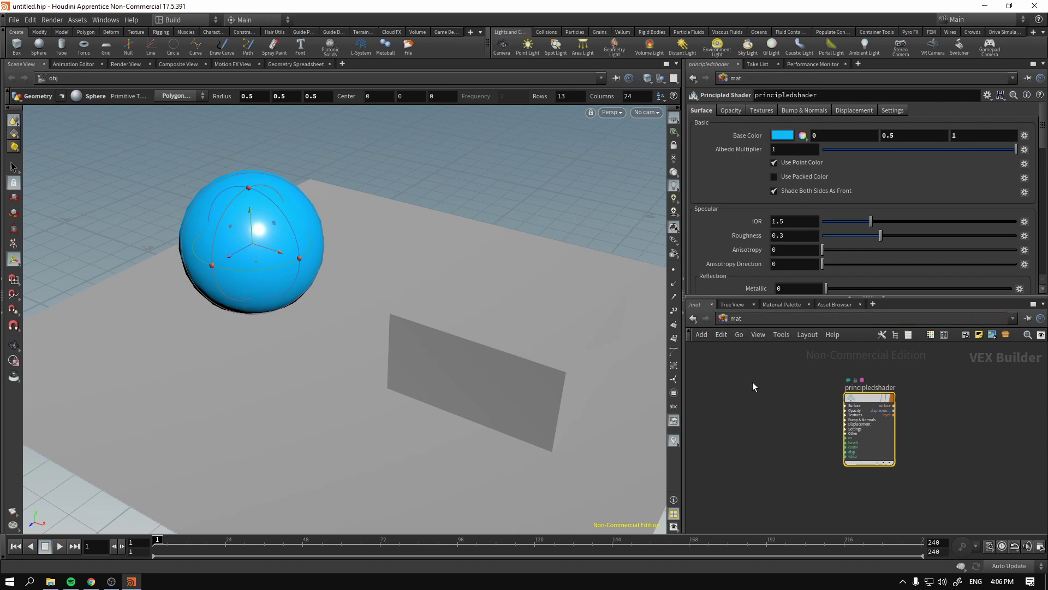
pyautogui.click(781, 303)
pyautogui.scroll(10, 724, 335)
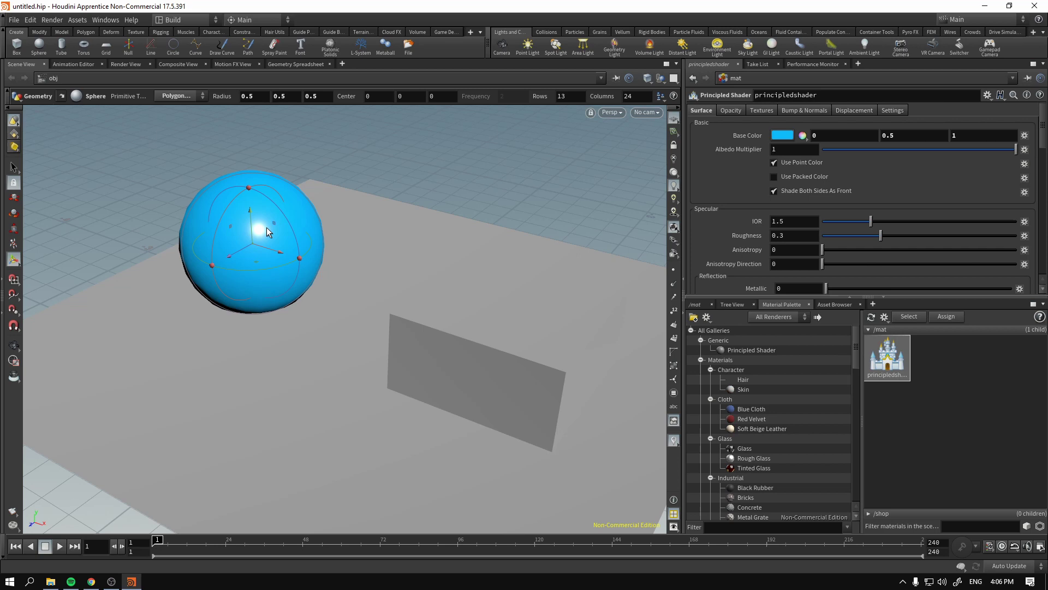
pyautogui.click(699, 309)
pyautogui.click(737, 318)
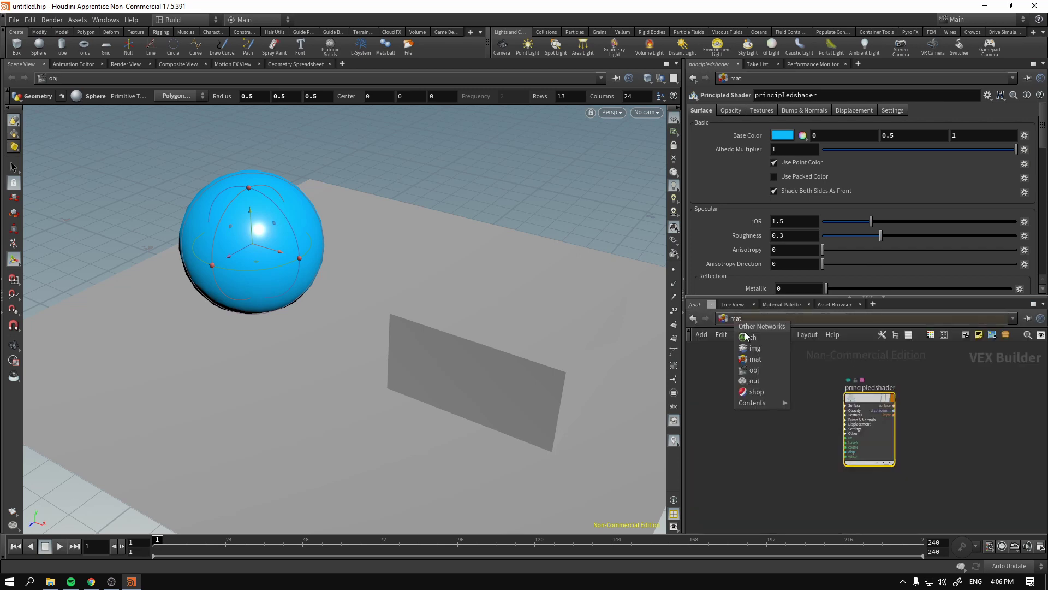
pyautogui.click(754, 371)
pyautogui.click(734, 318)
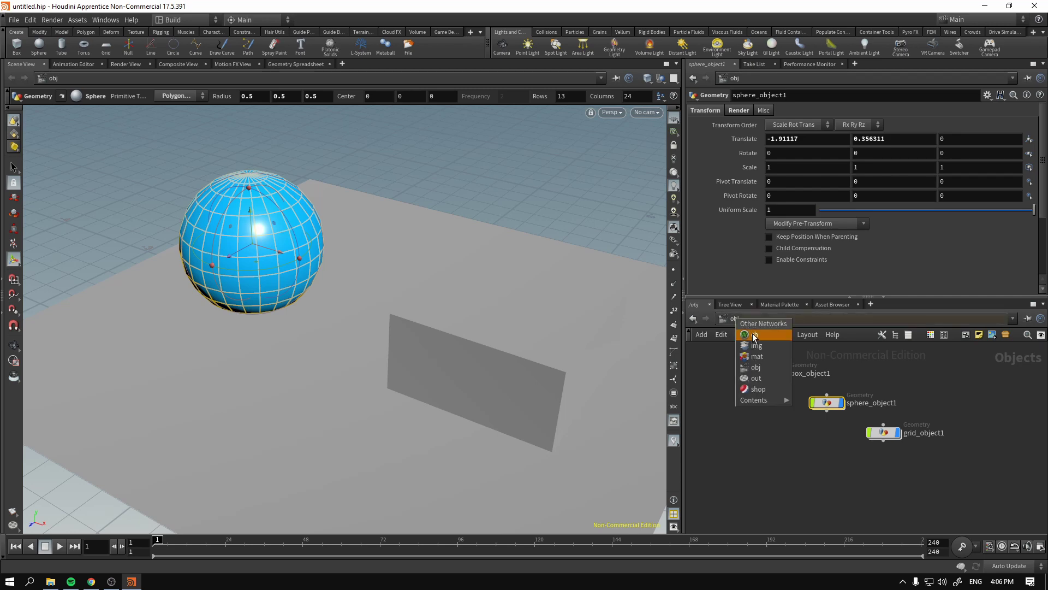
pyautogui.click(759, 361)
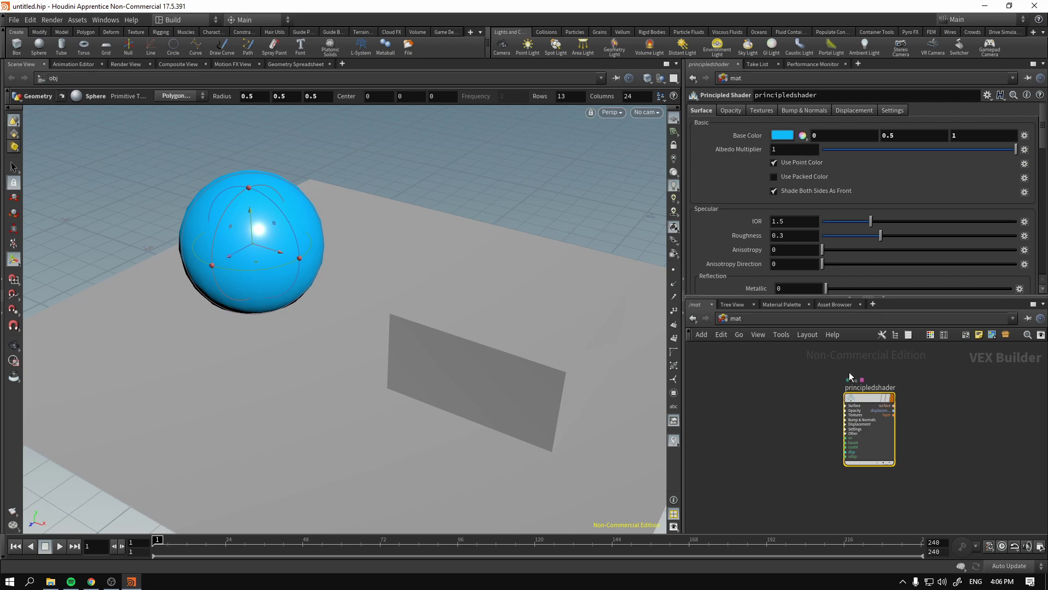
pyautogui.moveTo(845, 396); pyautogui.dragTo(886, 391)
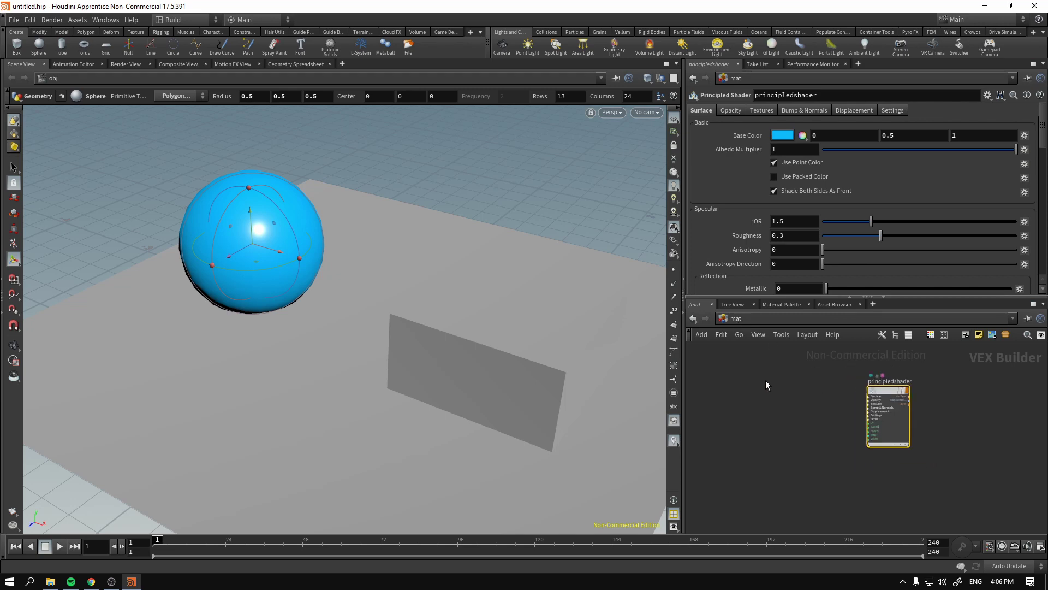
pyautogui.moveTo(784, 378); pyautogui.dragTo(810, 397, button='middle')
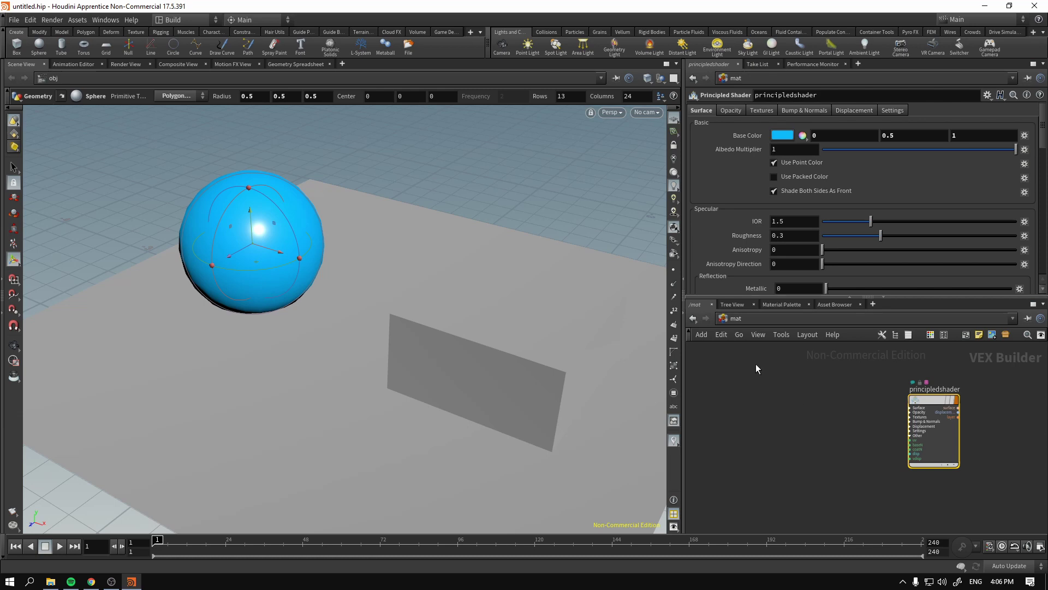
# - Return to the object network and move the grid node up beside the sphere node
pyautogui.click(735, 318)
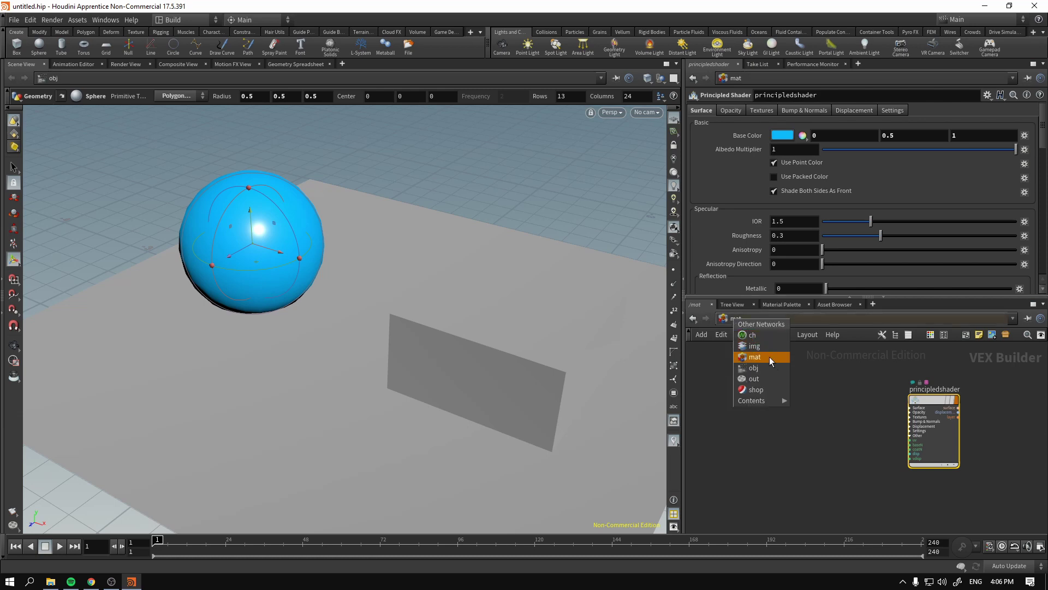
pyautogui.click(771, 370)
pyautogui.moveTo(884, 434); pyautogui.dragTo(919, 385)
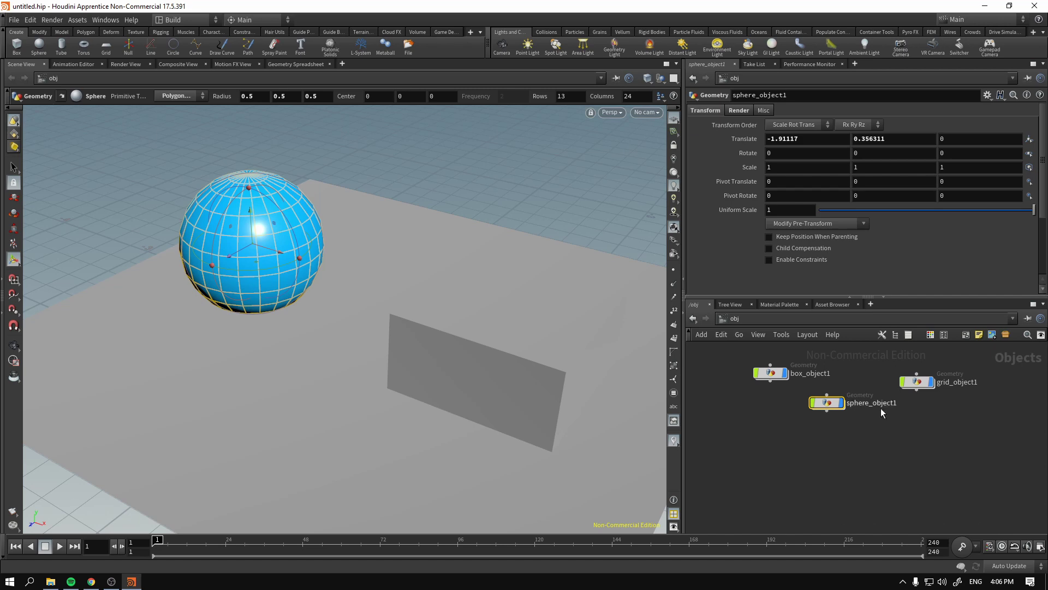
# - Inspect the render material settings of the box and the sphere, placing the sphere node between the box and grid nodes
pyautogui.click(770, 373)
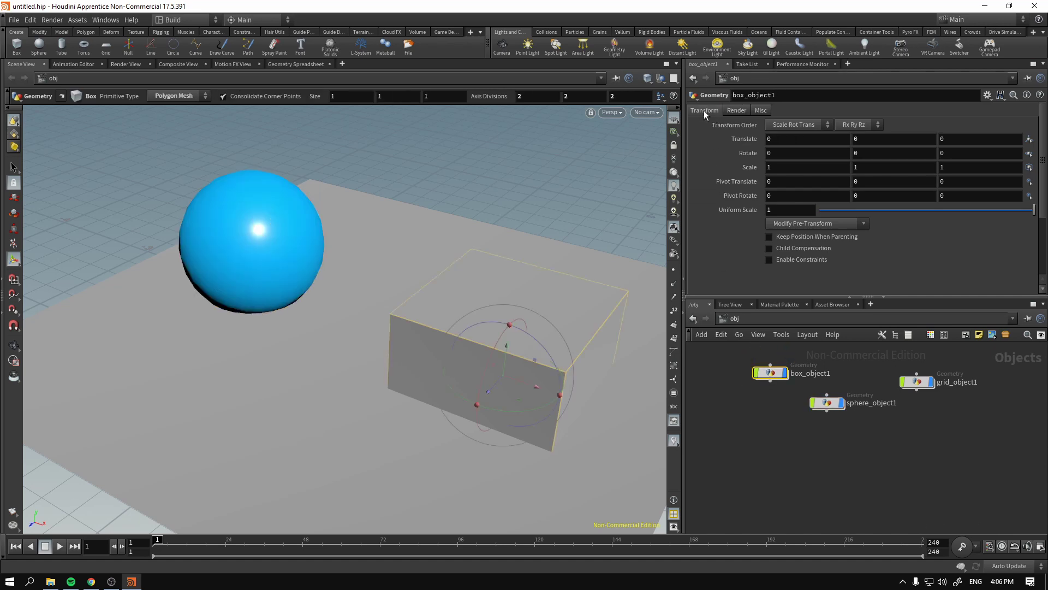
pyautogui.click(734, 111)
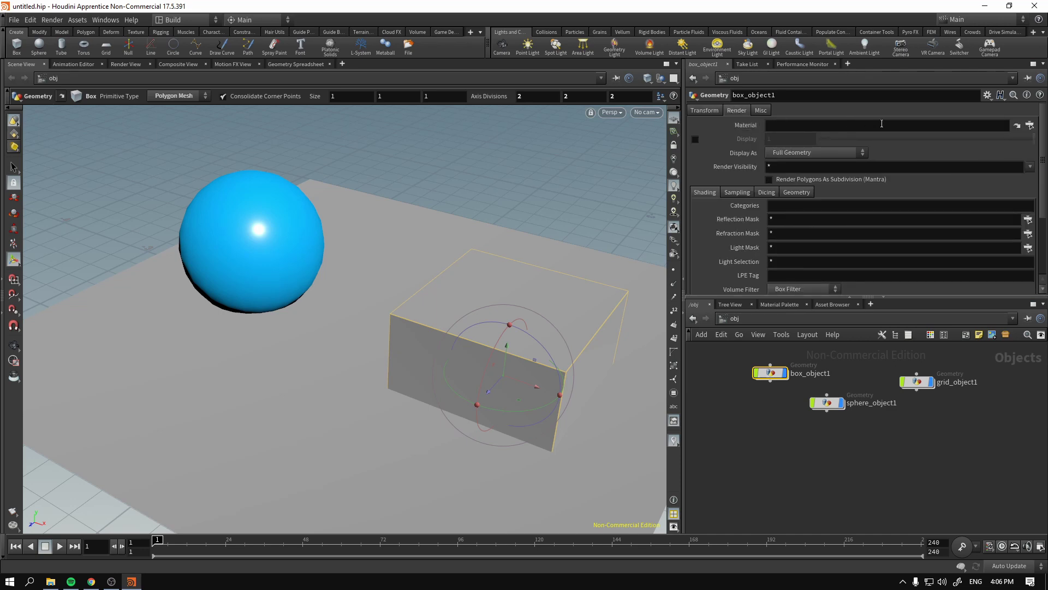
pyautogui.moveTo(831, 407); pyautogui.dragTo(845, 378)
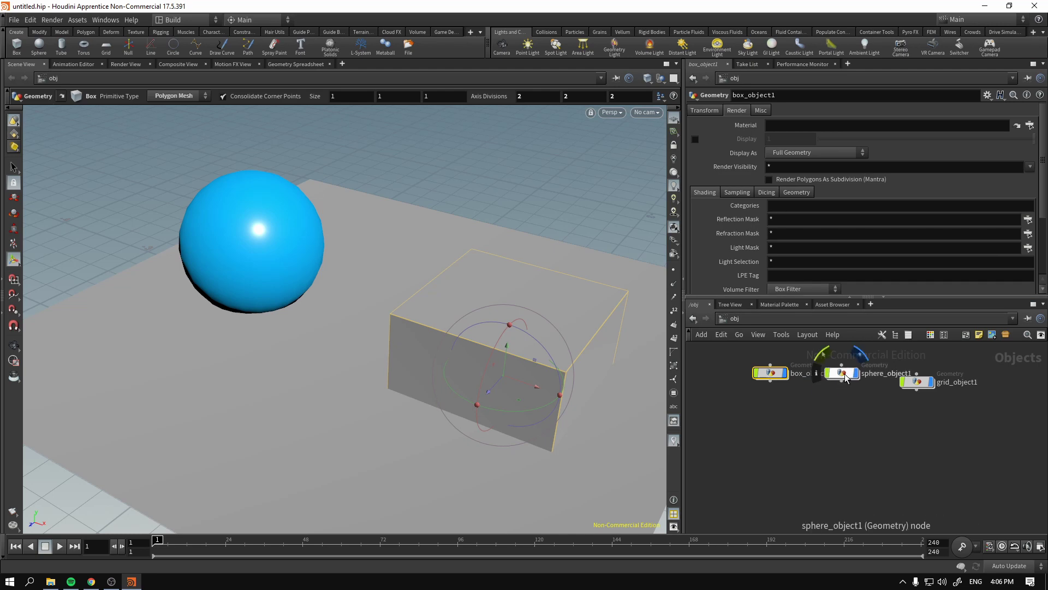
pyautogui.click(843, 374)
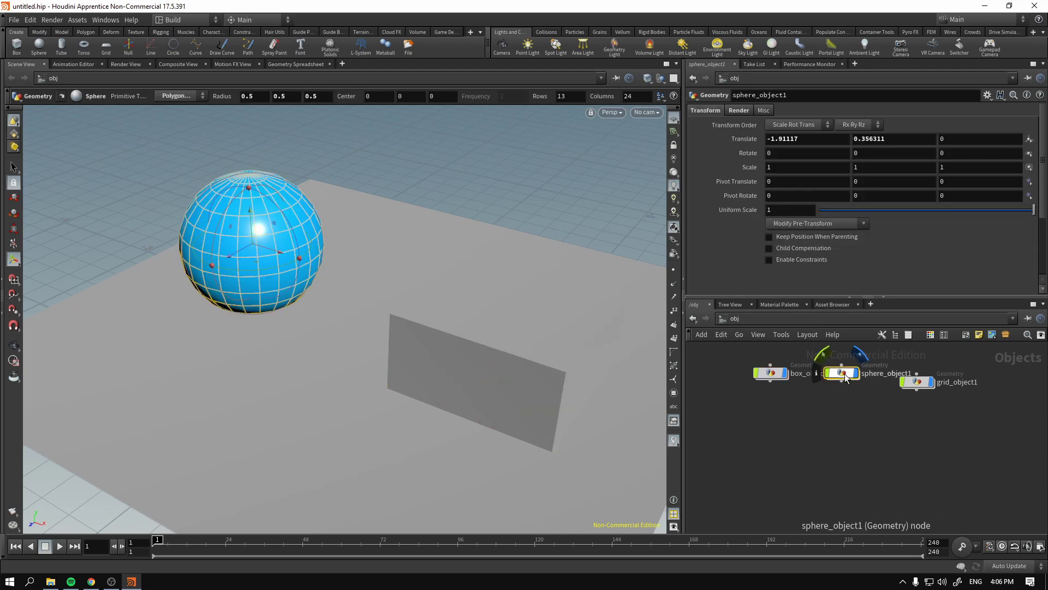
pyautogui.click(736, 110)
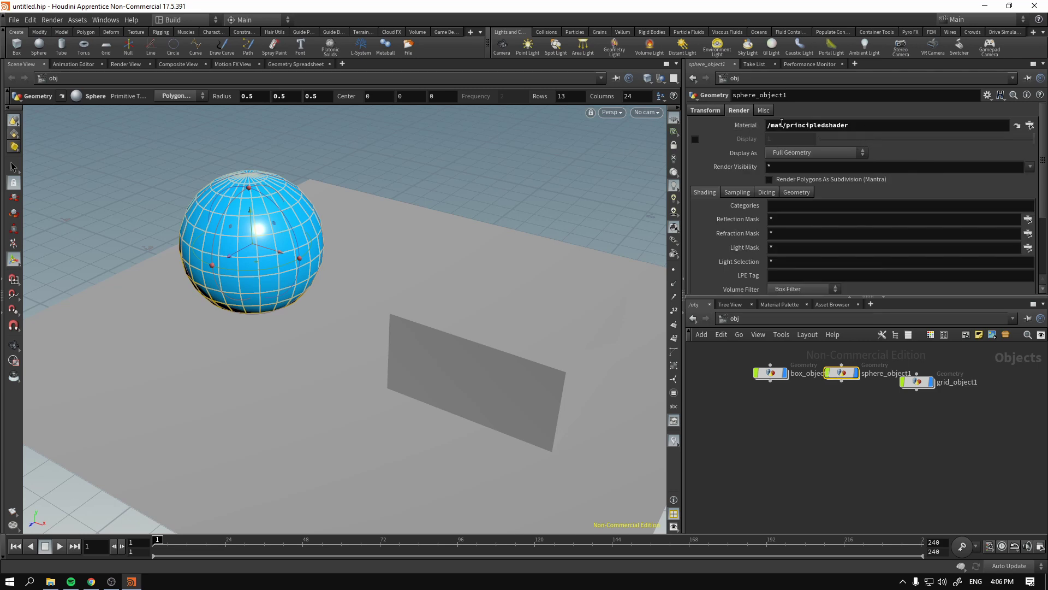
# - In the material network, move the principled shader node aside and duplicate it alongside the original
pyautogui.click(735, 319)
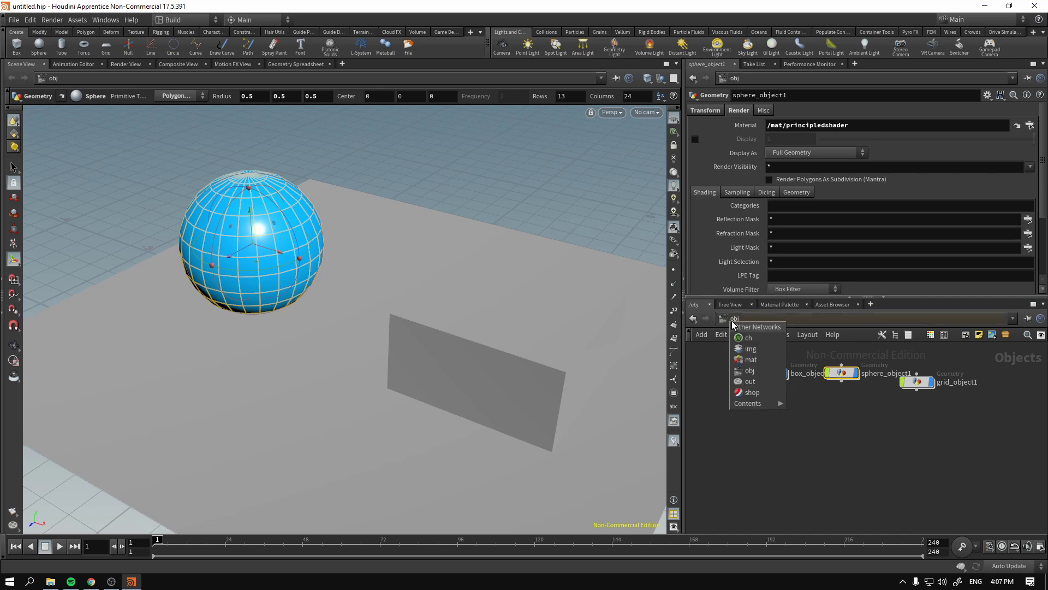
pyautogui.click(767, 361)
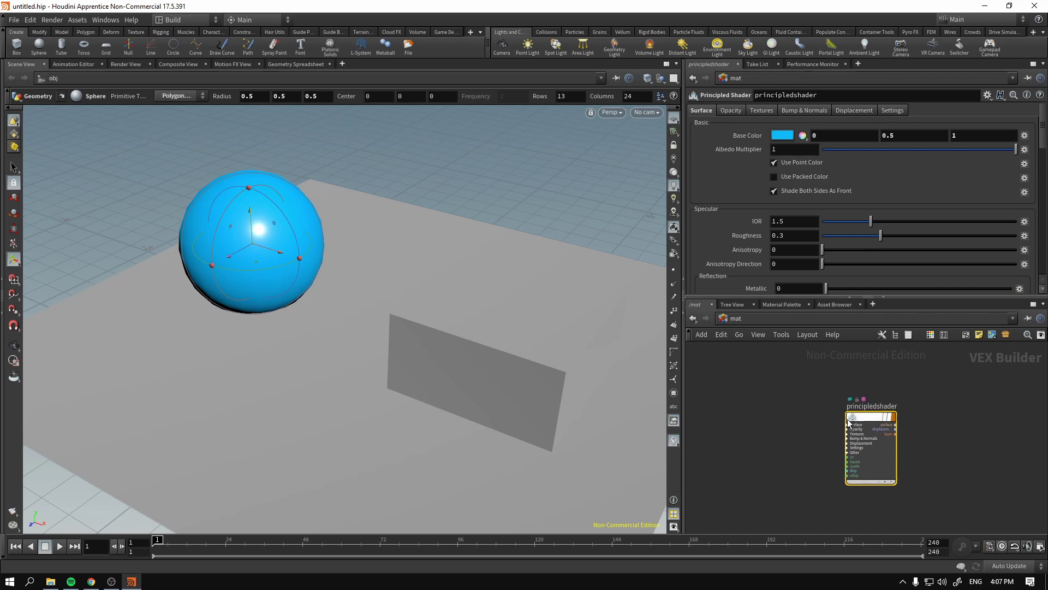
pyautogui.moveTo(847, 413); pyautogui.dragTo(828, 402)
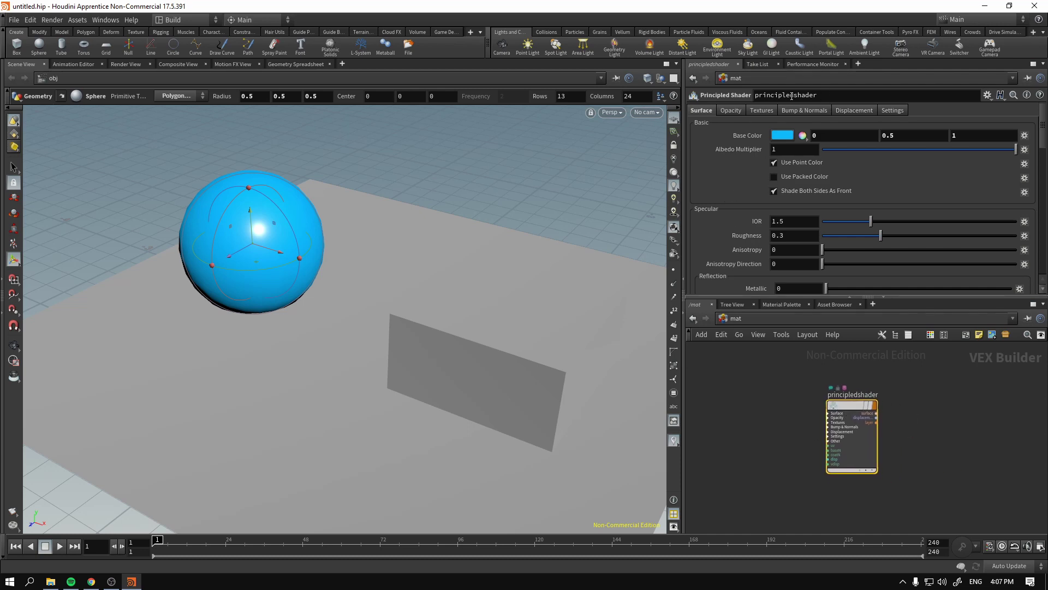
pyautogui.scroll(4, 911, 398)
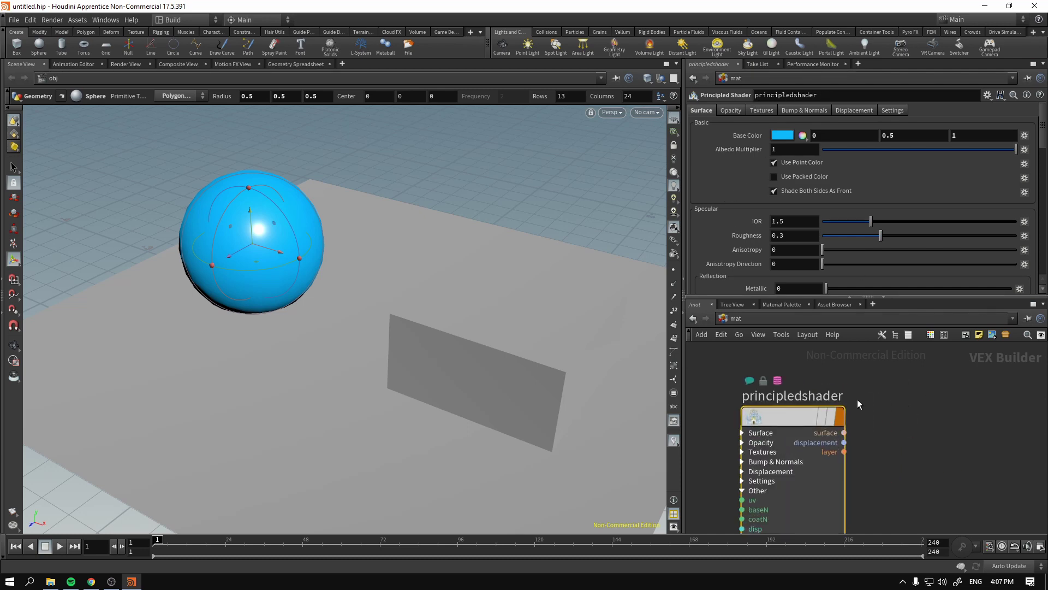
pyautogui.scroll(-4, 906, 427)
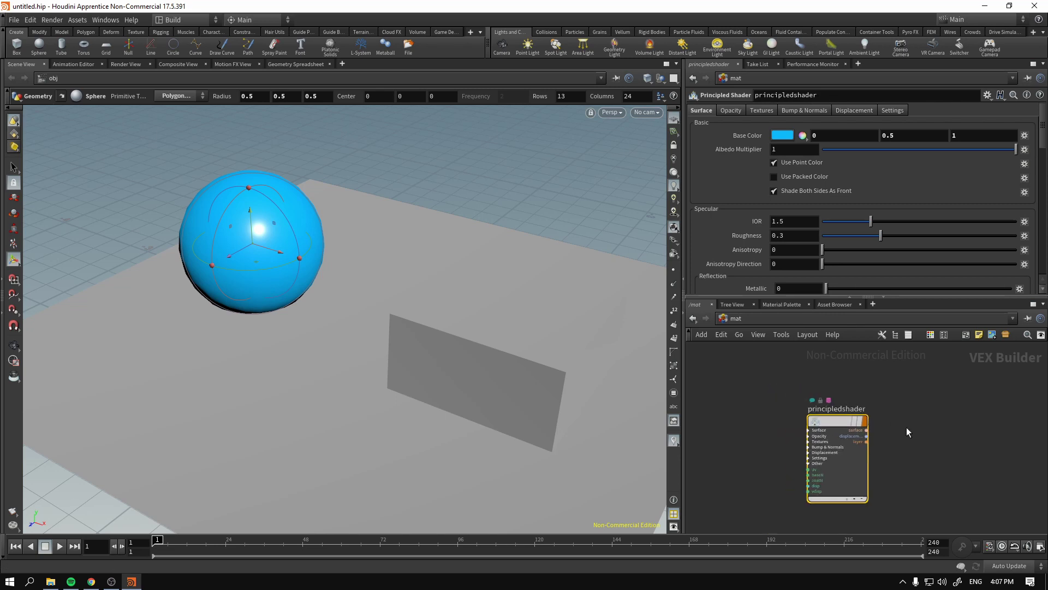
pyautogui.moveTo(798, 403)
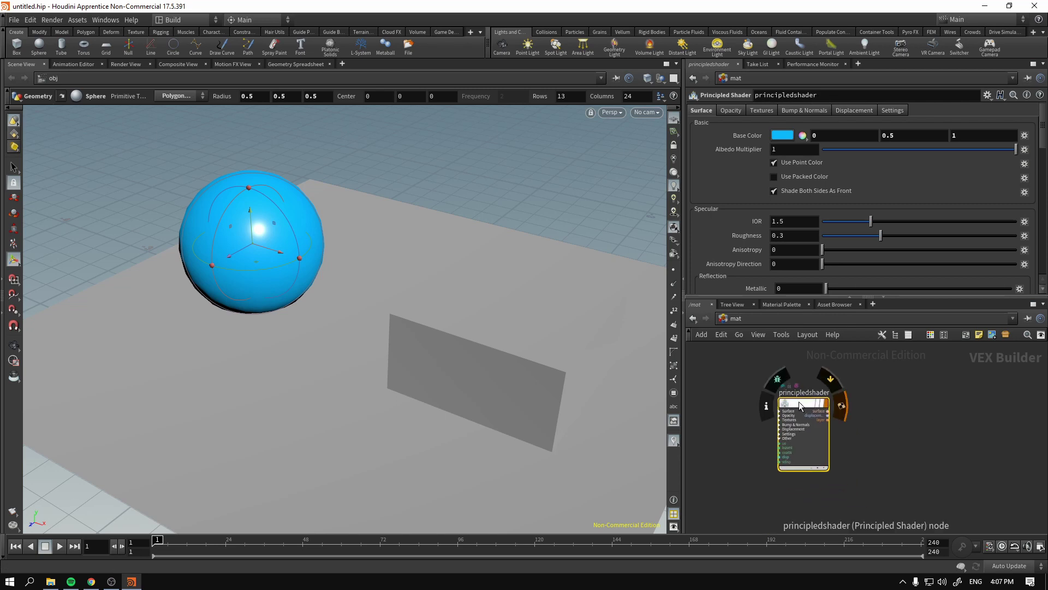
pyautogui.moveTo(797, 404); pyautogui.dragTo(768, 385)
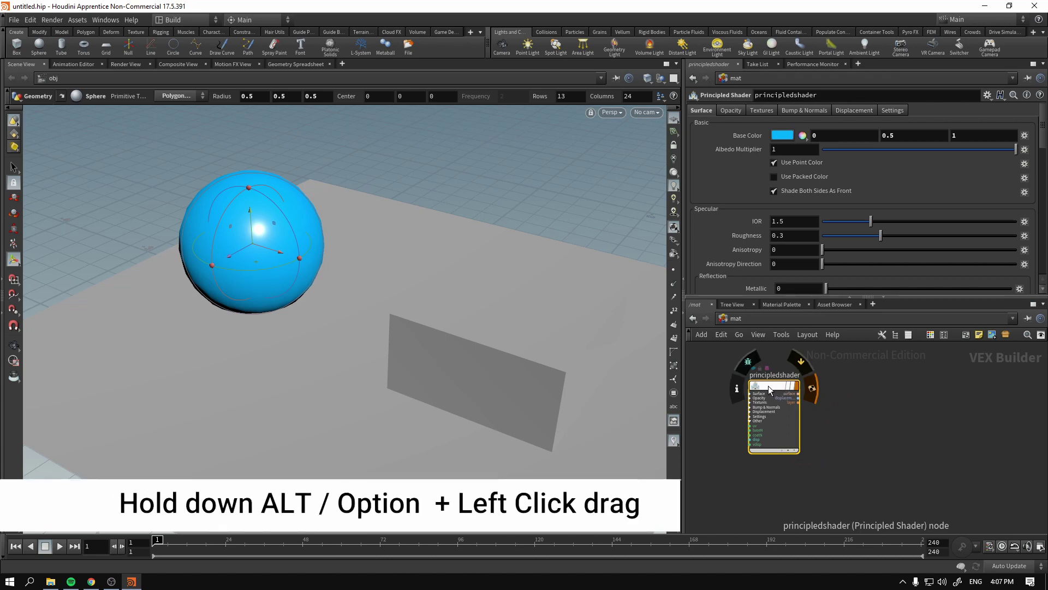
pyautogui.keyDown('alt'); pyautogui.moveTo(765, 385); pyautogui.dragTo(862, 386); pyautogui.keyUp('alt')
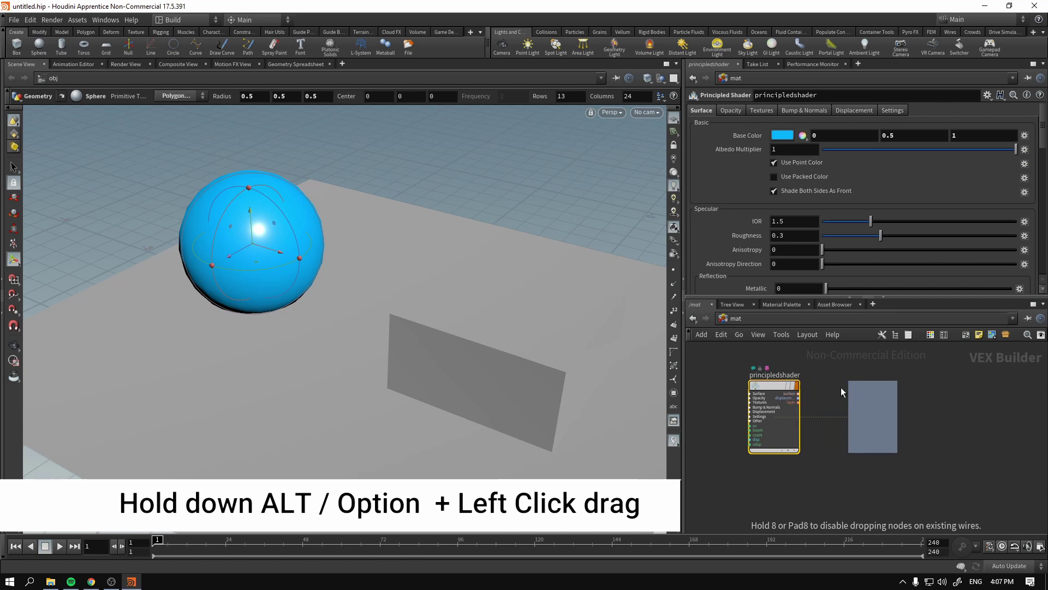
pyautogui.click(785, 393)
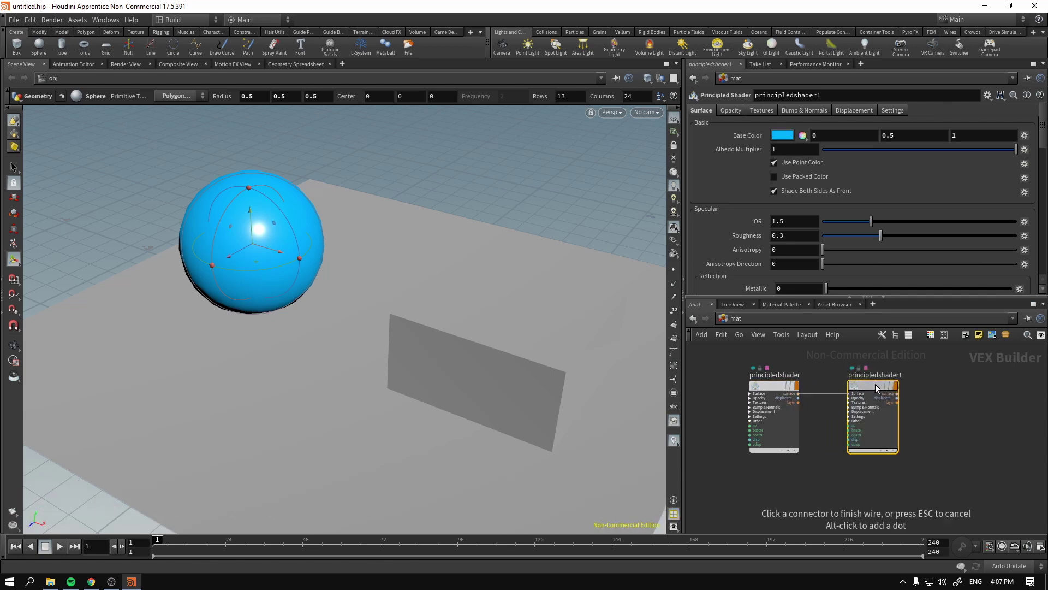
pyautogui.click(843, 386)
pyautogui.press('Escape')
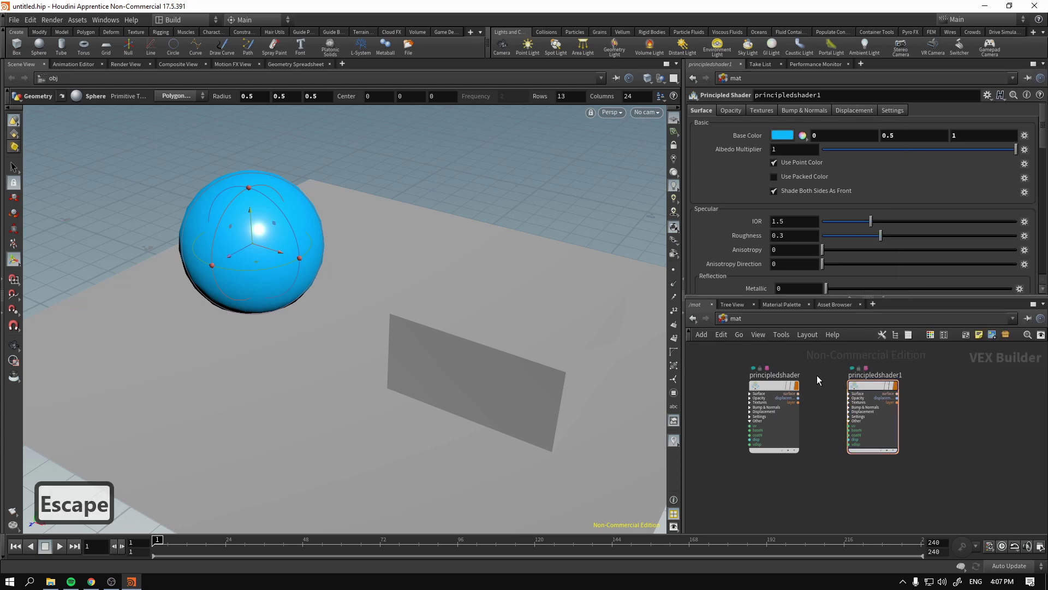
# - Move the duplicated shader node farther away from the original principled shader
pyautogui.click(875, 388)
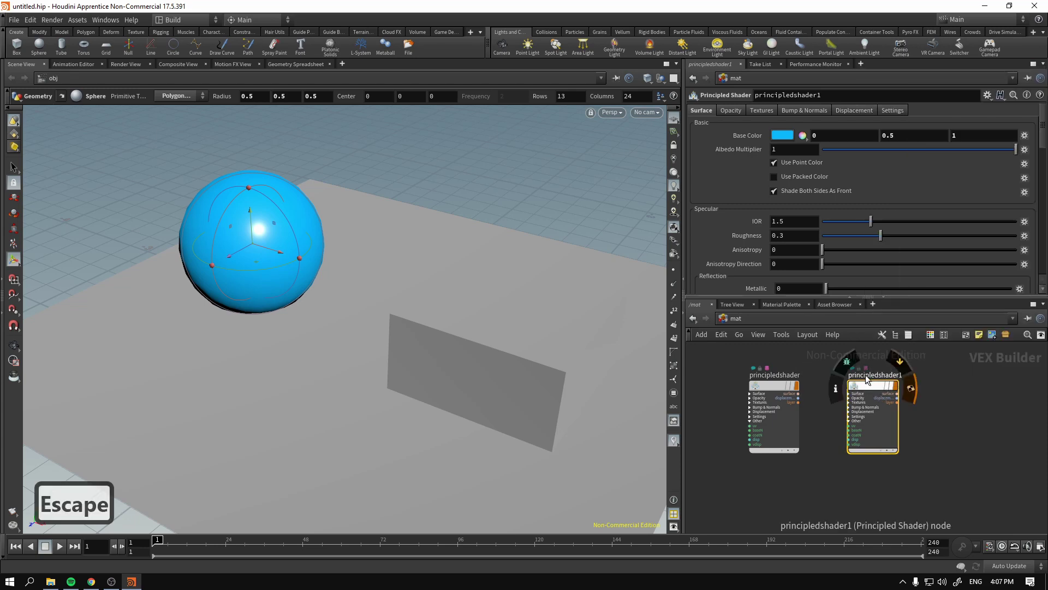
pyautogui.scroll(1, 962, 377)
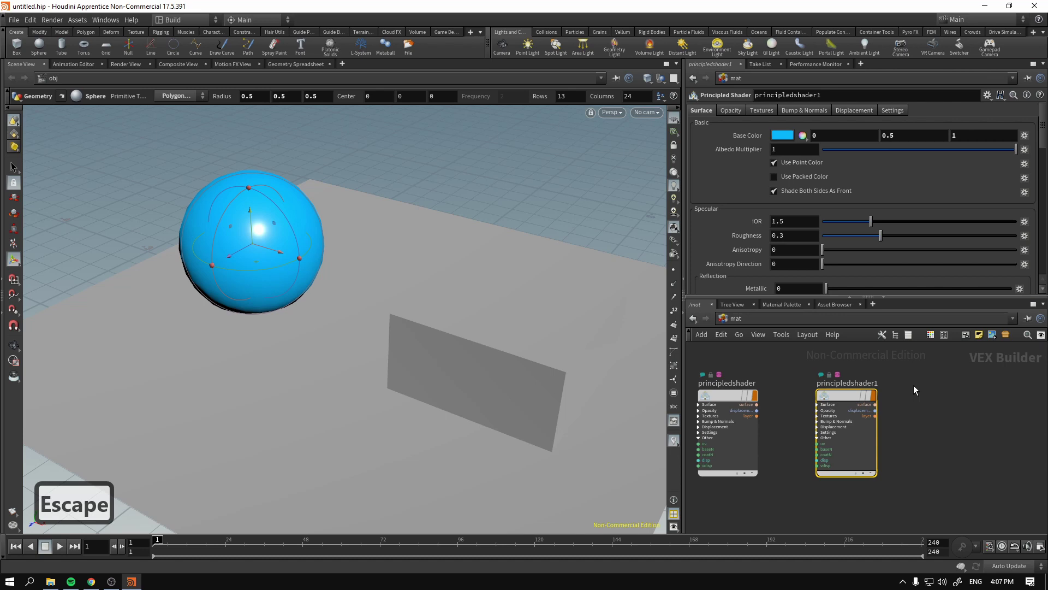
pyautogui.moveTo(913, 388); pyautogui.dragTo(932, 389, button='middle')
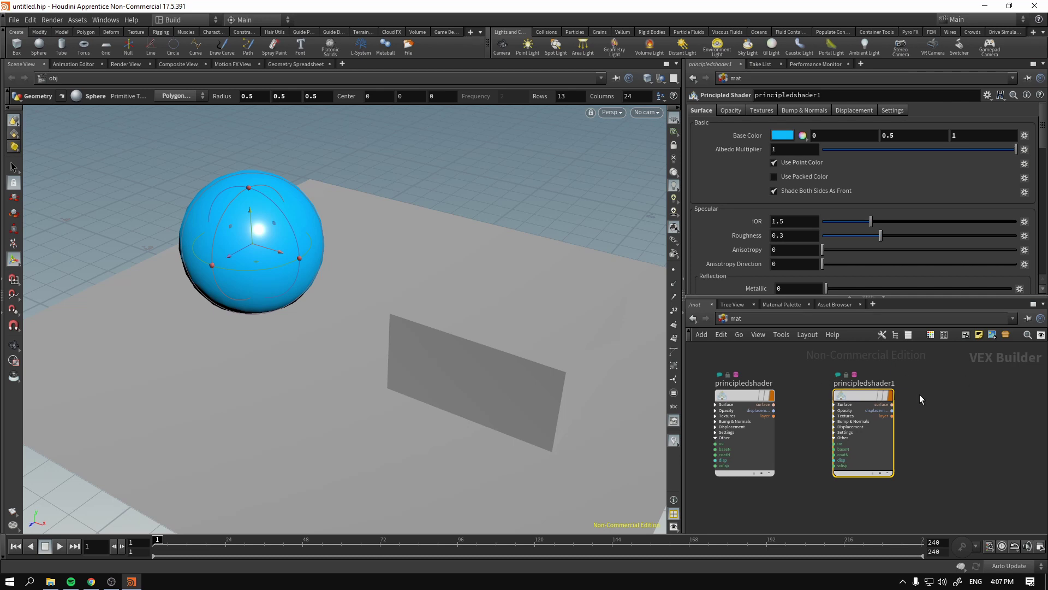
pyautogui.moveTo(840, 394); pyautogui.dragTo(863, 395)
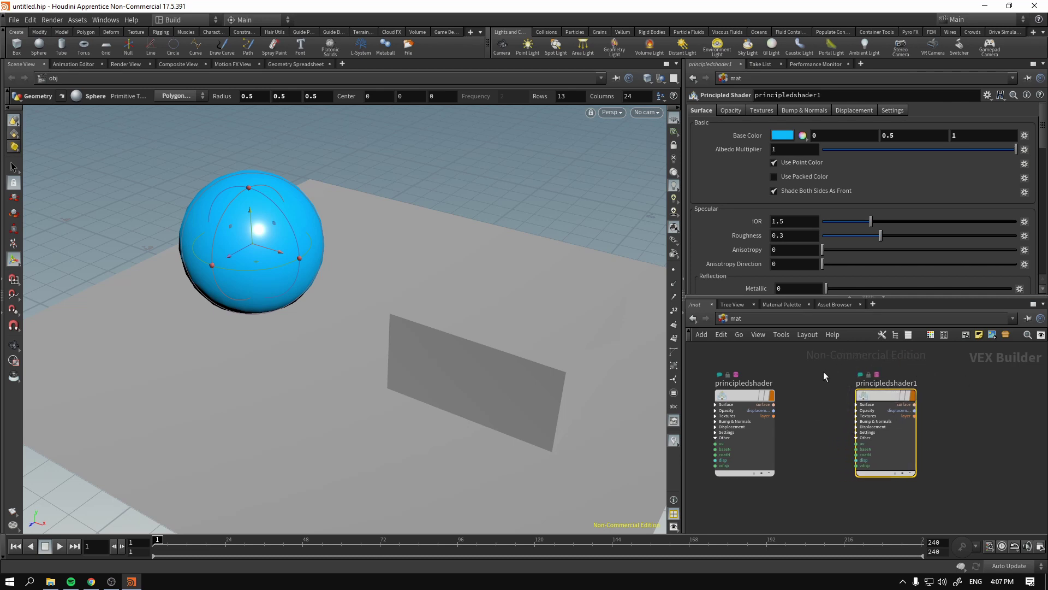
# - Rename the duplicated shader node as red and the original shader node as blue
pyautogui.moveTo(879, 395)
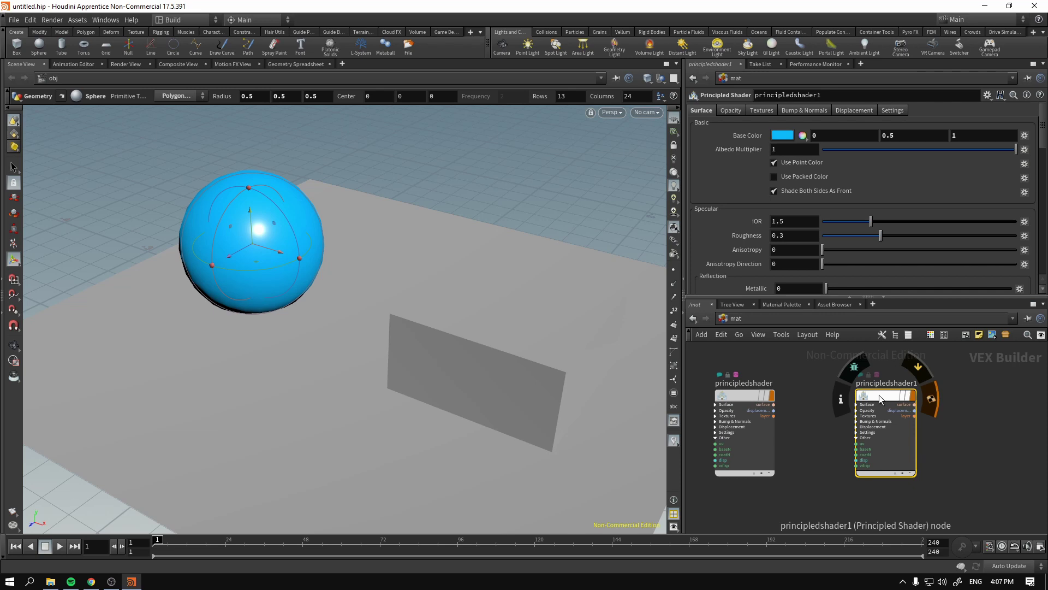
pyautogui.doubleClick(895, 383)
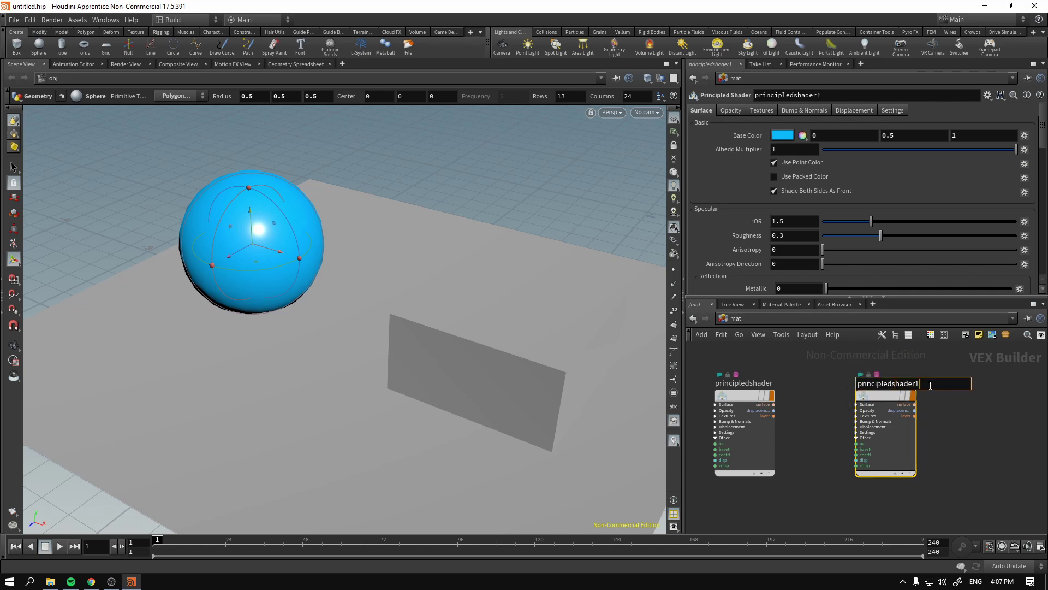
pyautogui.write('red')
pyautogui.press('Return')
pyautogui.doubleClick(757, 384)
pyautogui.write('blue')
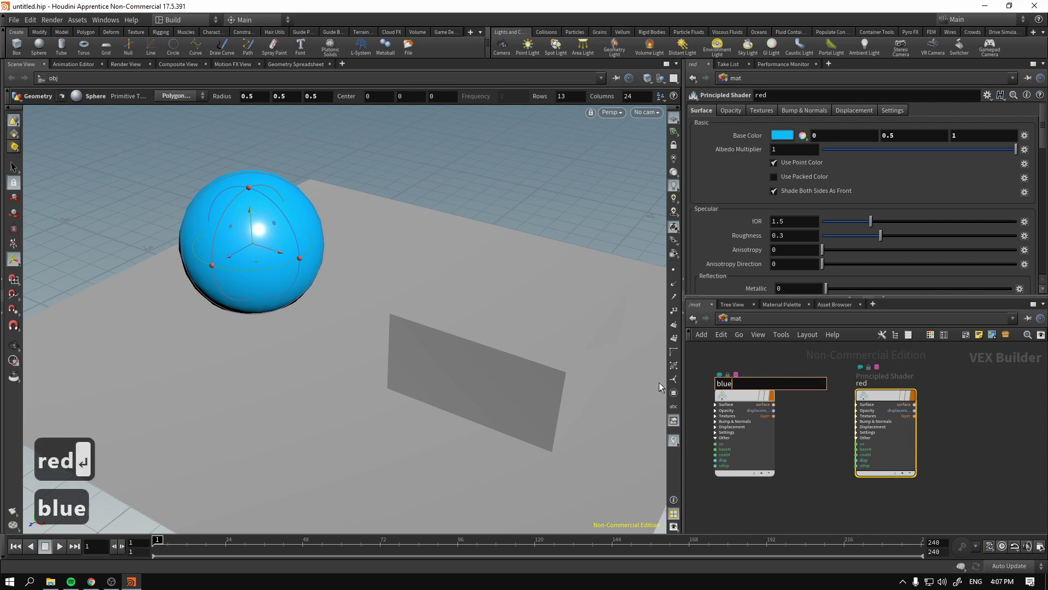
pyautogui.press('Return')
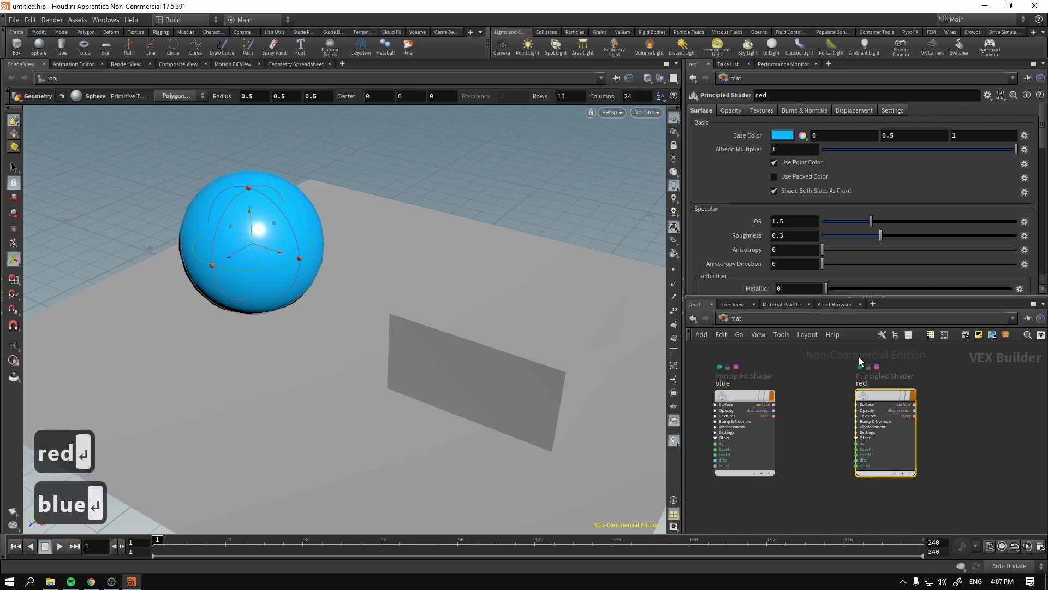
# - Set the red shader's base color to dark red with values 0.5, 0, 0
pyautogui.click(775, 134)
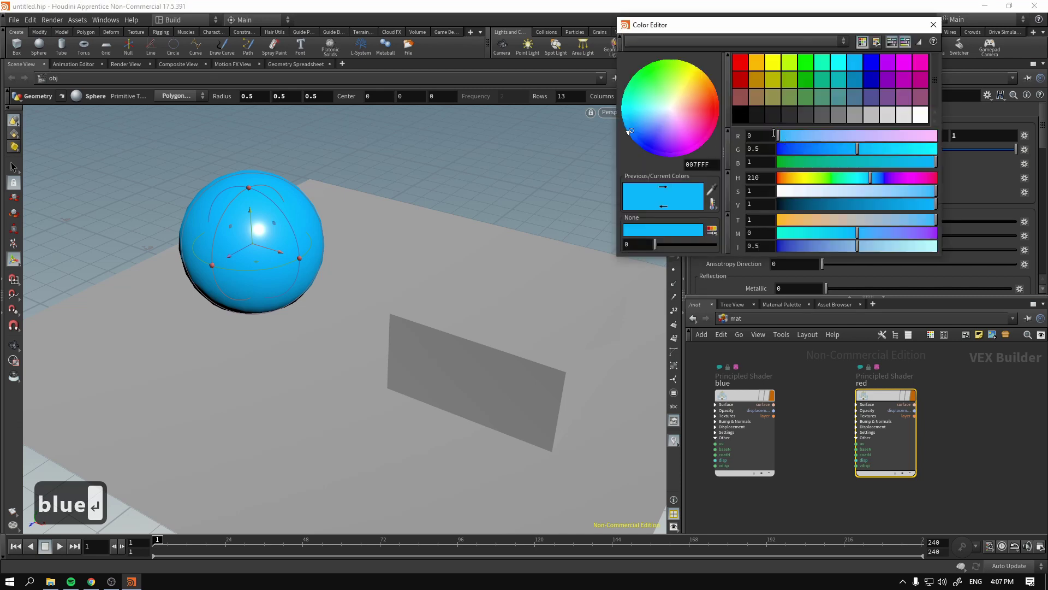
pyautogui.click(744, 75)
pyautogui.click(933, 25)
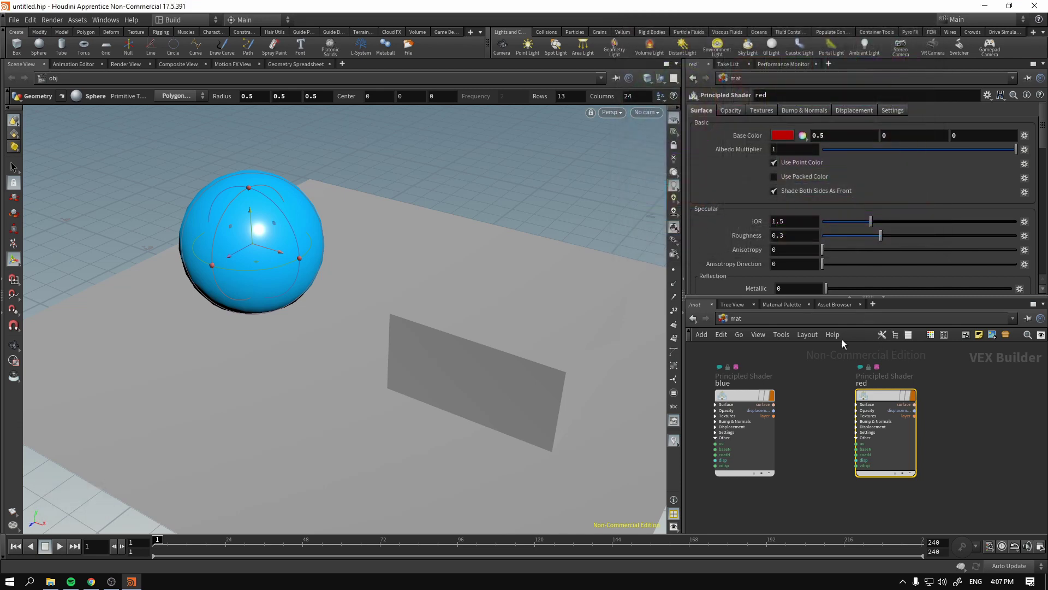
# - Check the blue shader, return to the object network, and space the box and grid nodes in a row with the sphere
pyautogui.click(724, 385)
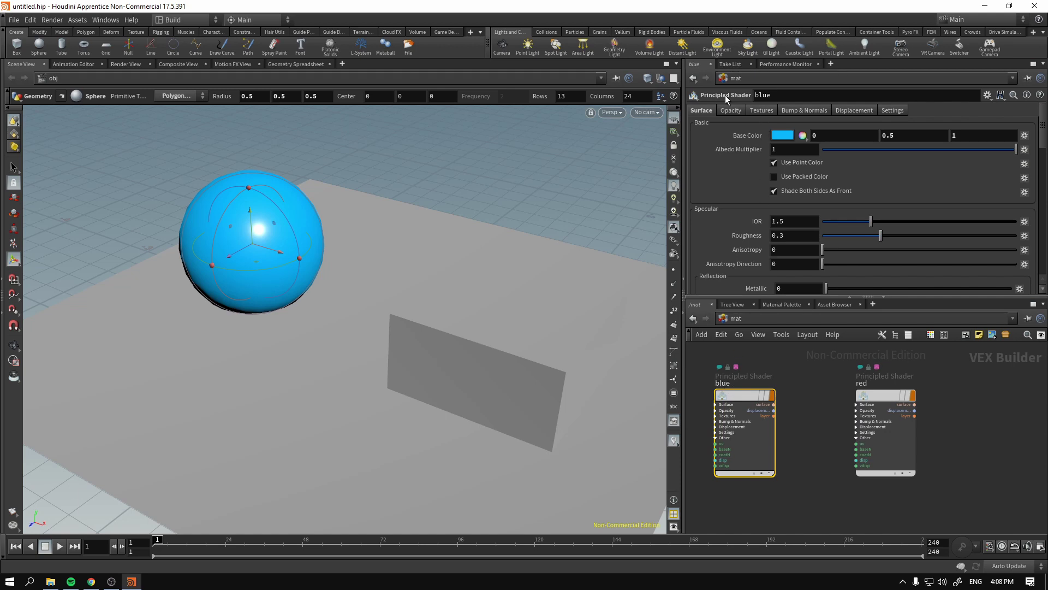
pyautogui.click(732, 318)
pyautogui.click(746, 370)
pyautogui.click(844, 375)
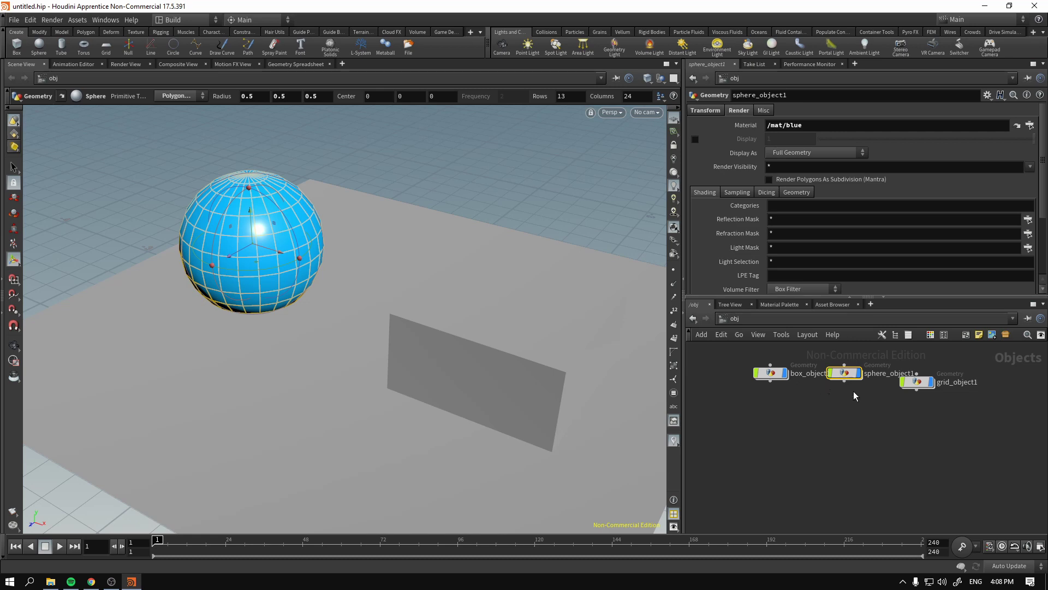
pyautogui.moveTo(919, 382); pyautogui.dragTo(930, 373)
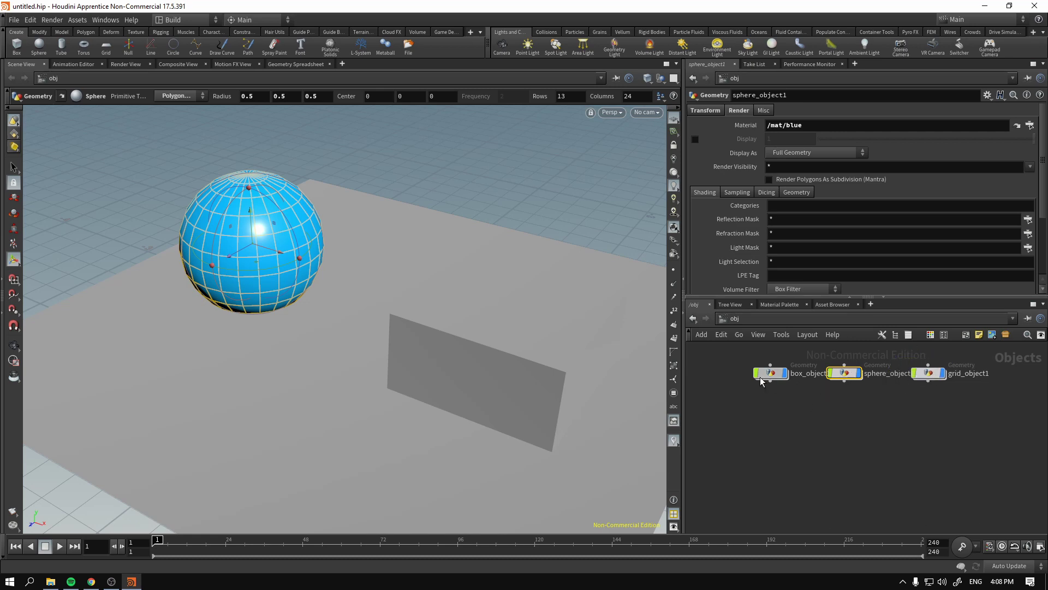
pyautogui.moveTo(765, 376); pyautogui.dragTo(746, 375)
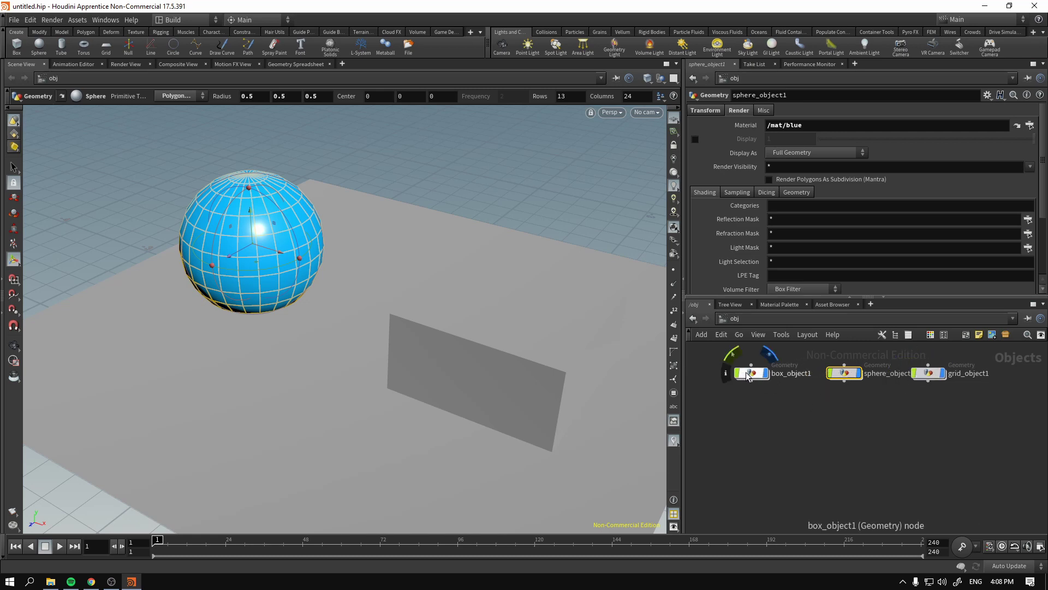
# - Assign the red shader from the material network as the box object's render material
pyautogui.click(748, 374)
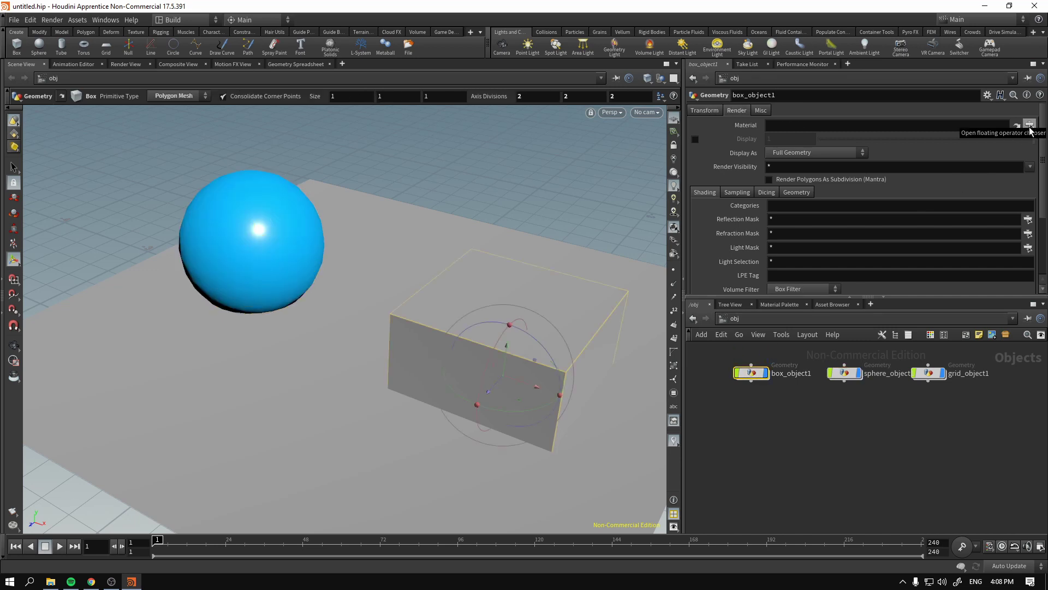
pyautogui.click(1029, 125)
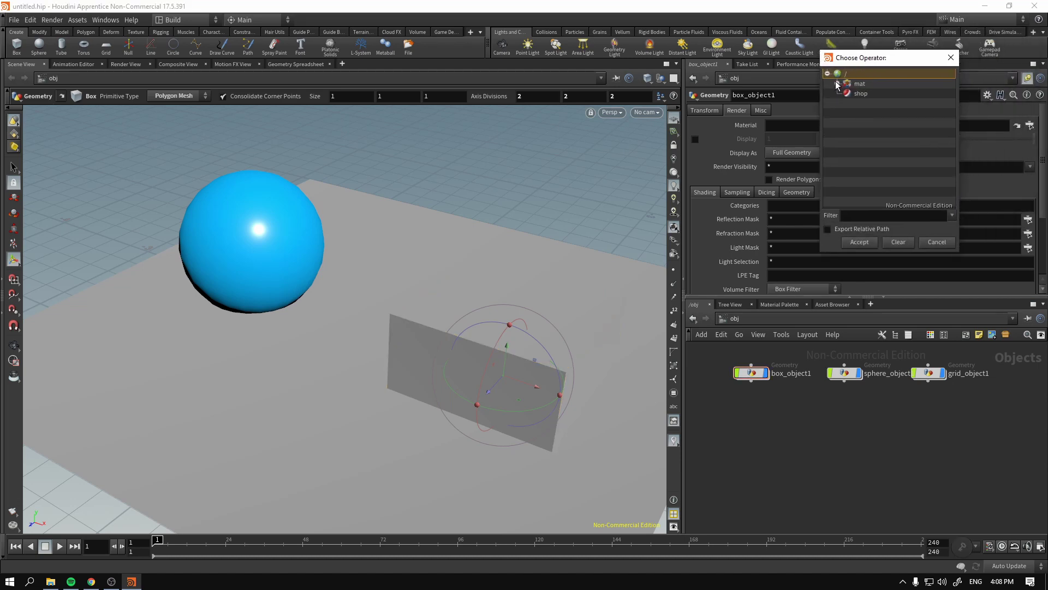
pyautogui.click(837, 84)
pyautogui.click(879, 104)
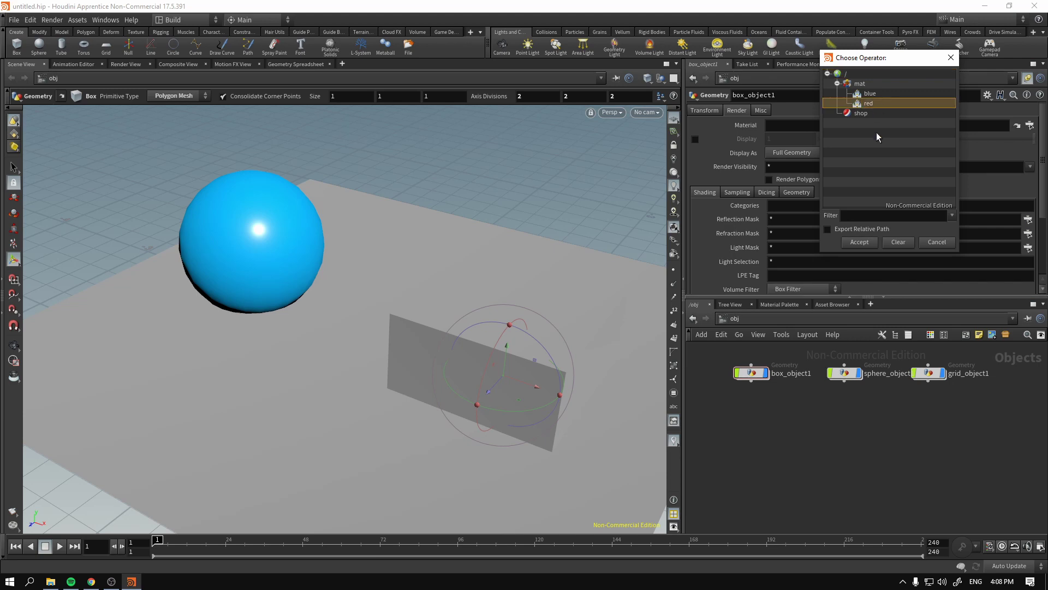
pyautogui.click(862, 242)
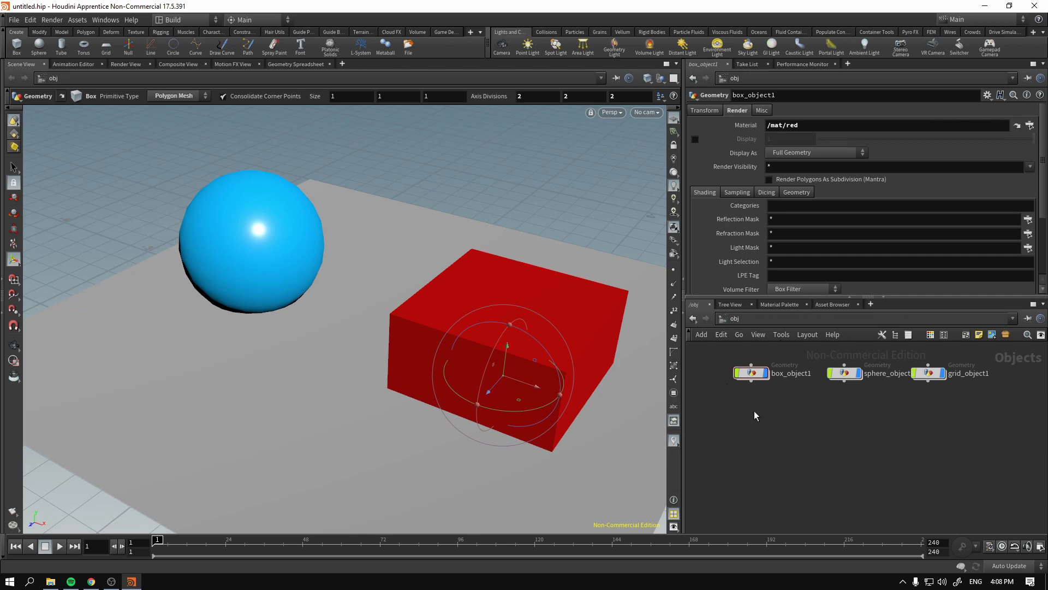
# - Step into and out of the grid object's geometry network several times, ending inside it
pyautogui.click(930, 375)
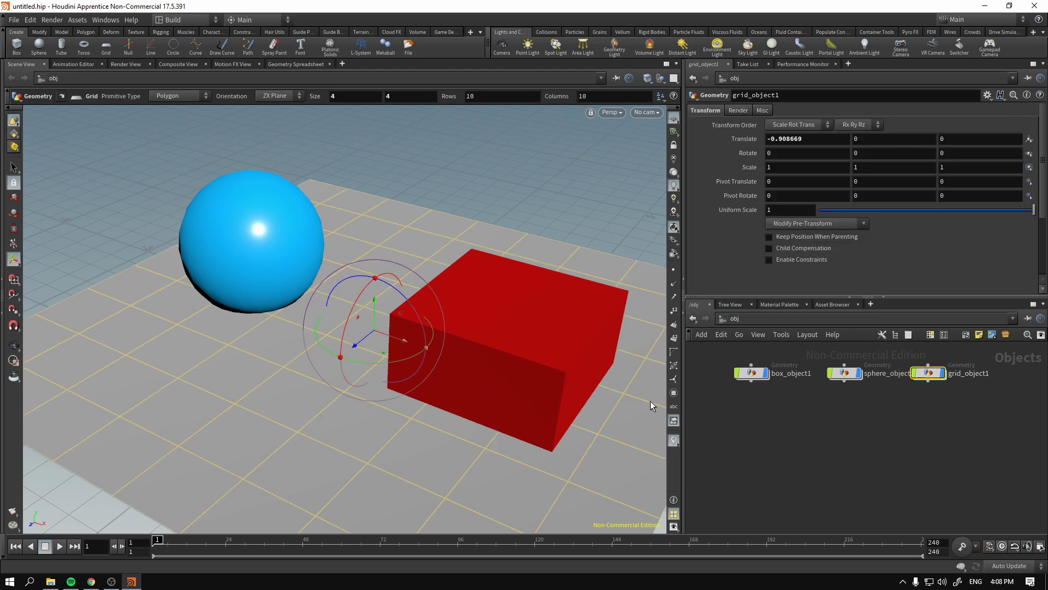
pyautogui.moveTo(928, 378)
pyautogui.press('i')
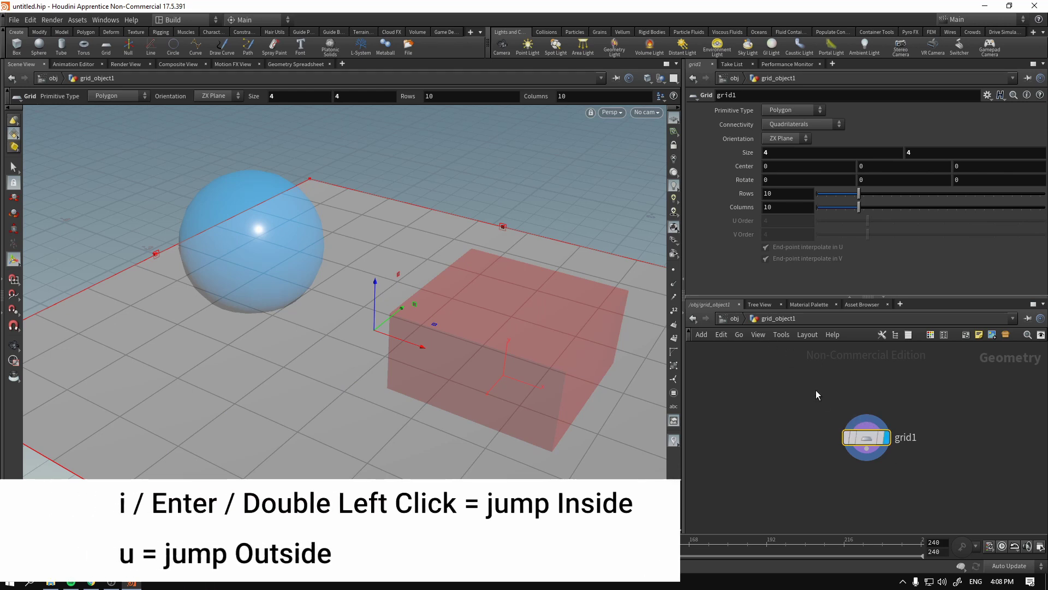
pyautogui.press('u')
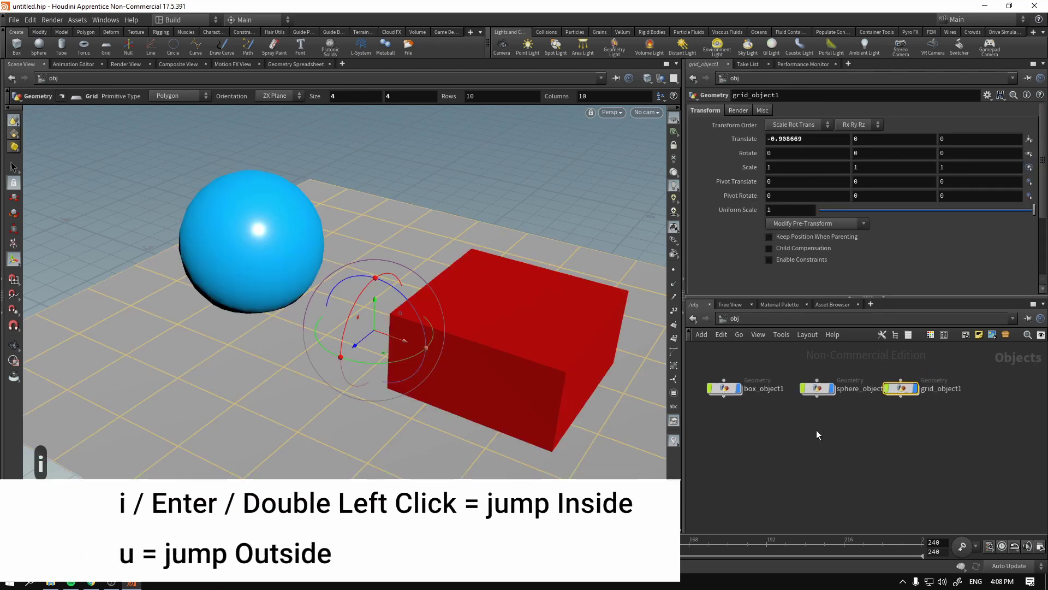
pyautogui.press('i')
pyautogui.press('u')
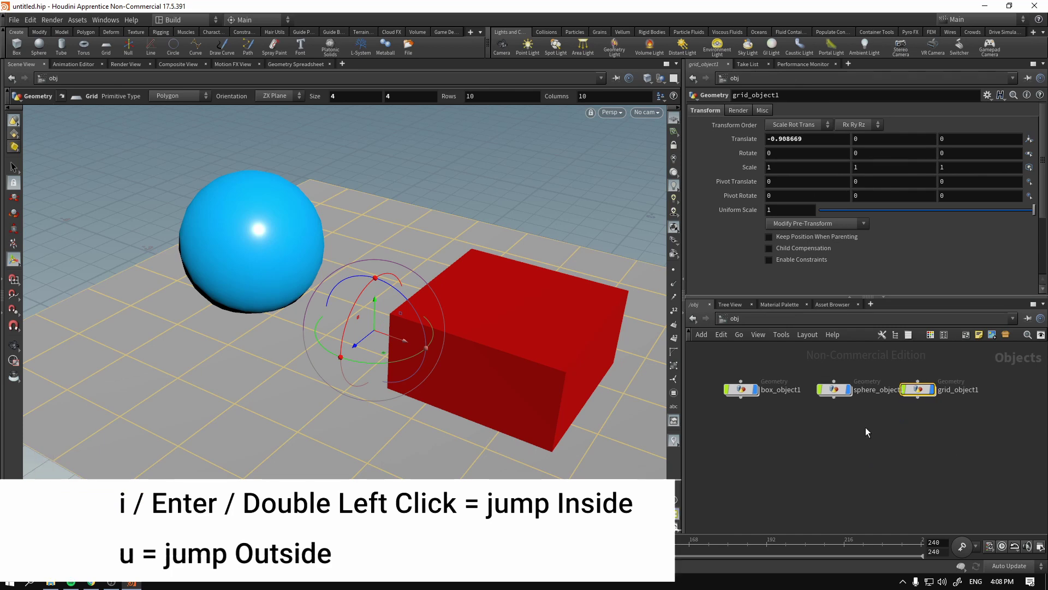
pyautogui.press('Return')
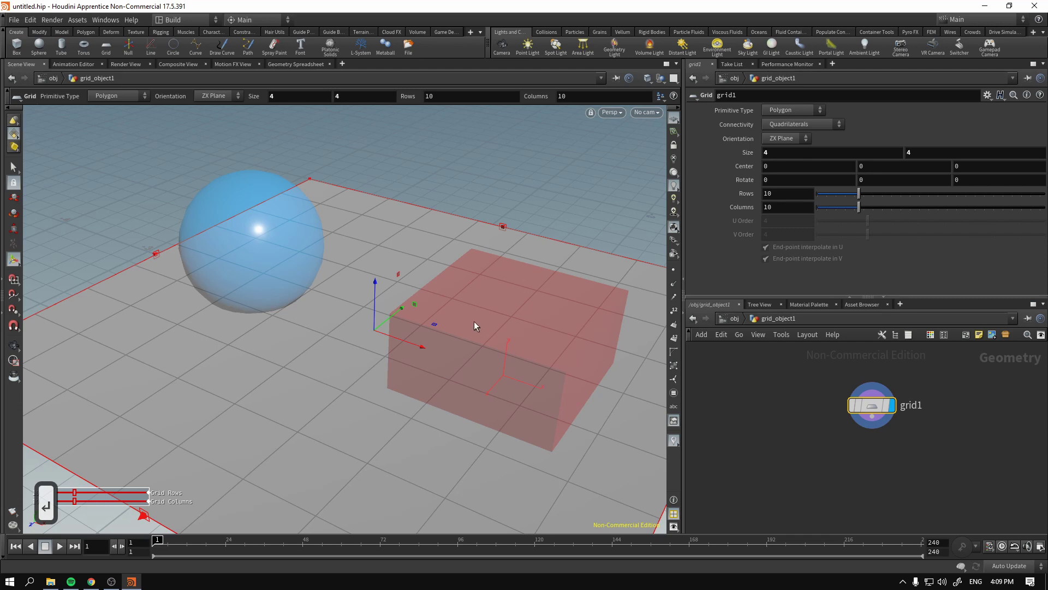
# - Set the viewport to hide other objects so only the grid geometry displays
pyautogui.scroll(-10, 503, 347)
pyautogui.scroll(15, 417, 334)
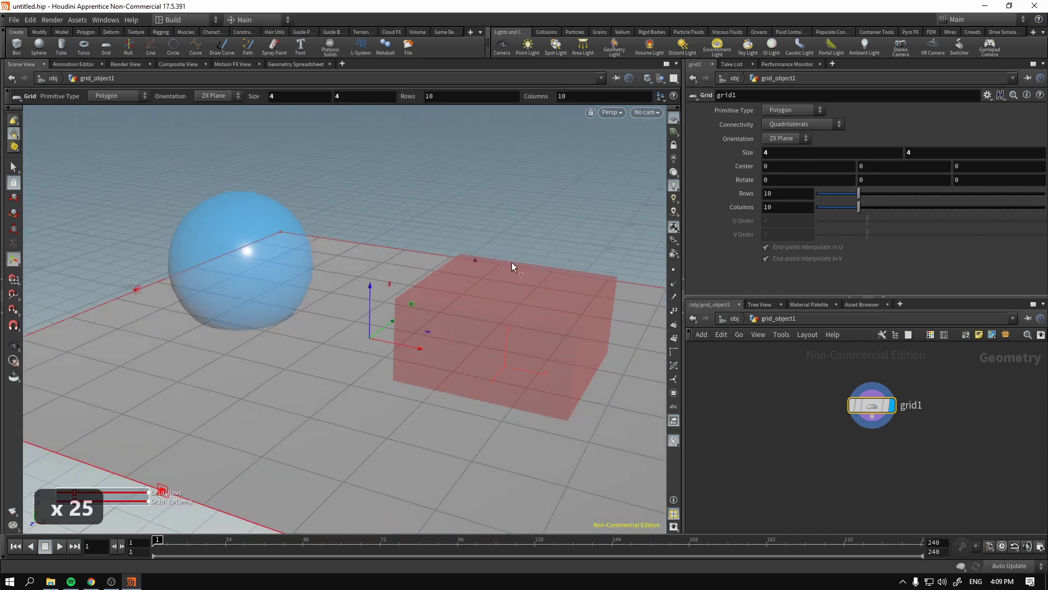
pyautogui.click(660, 78)
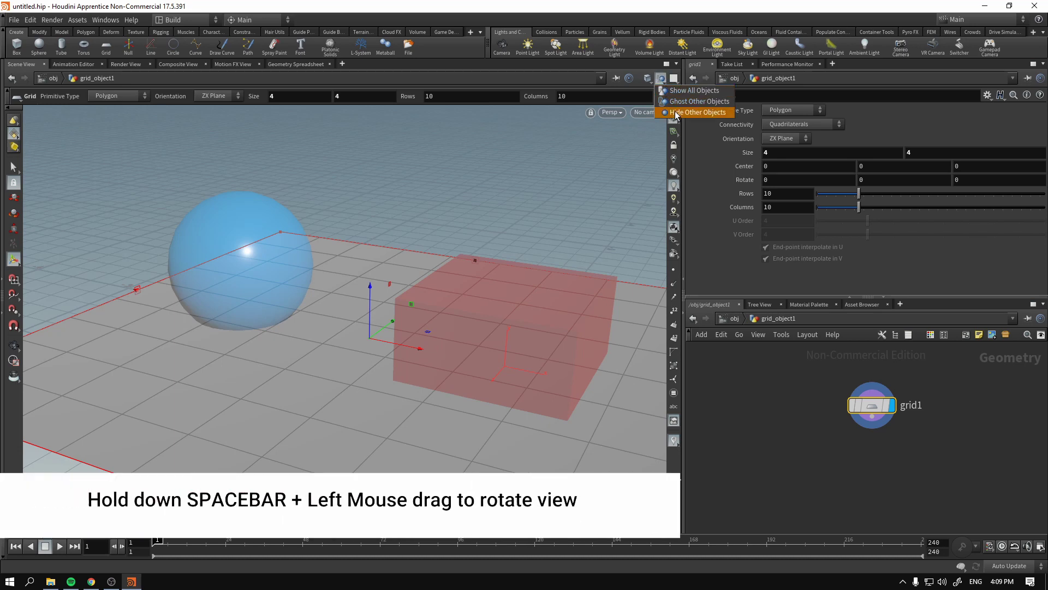
pyautogui.click(696, 109)
pyautogui.press('space')
pyautogui.moveTo(562, 226); pyautogui.dragTo(433, 339)
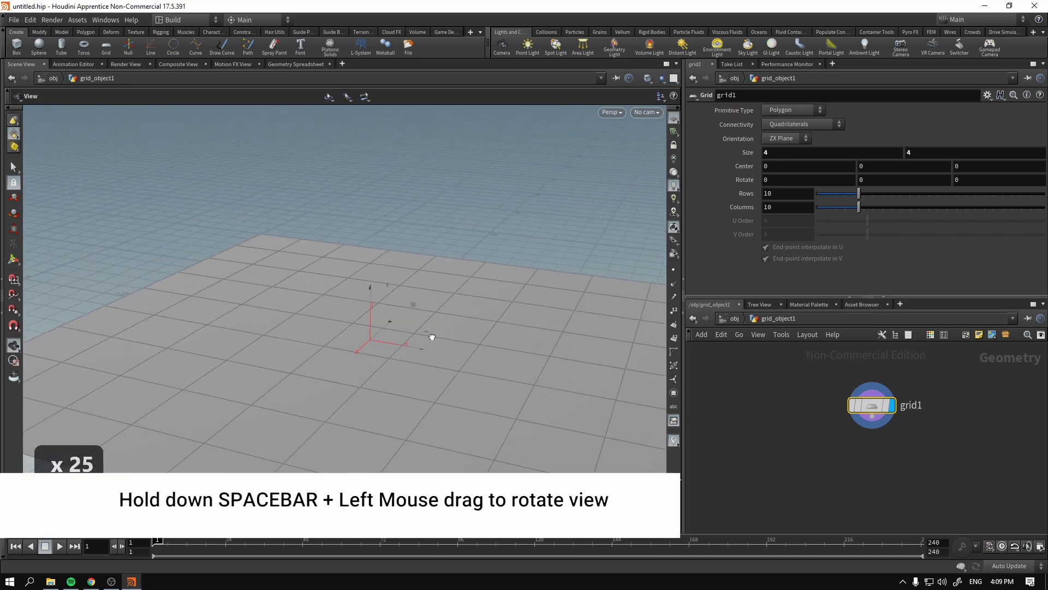
# - Add a Material node below grid1 and connect grid1's output to it
pyautogui.moveTo(838, 407)
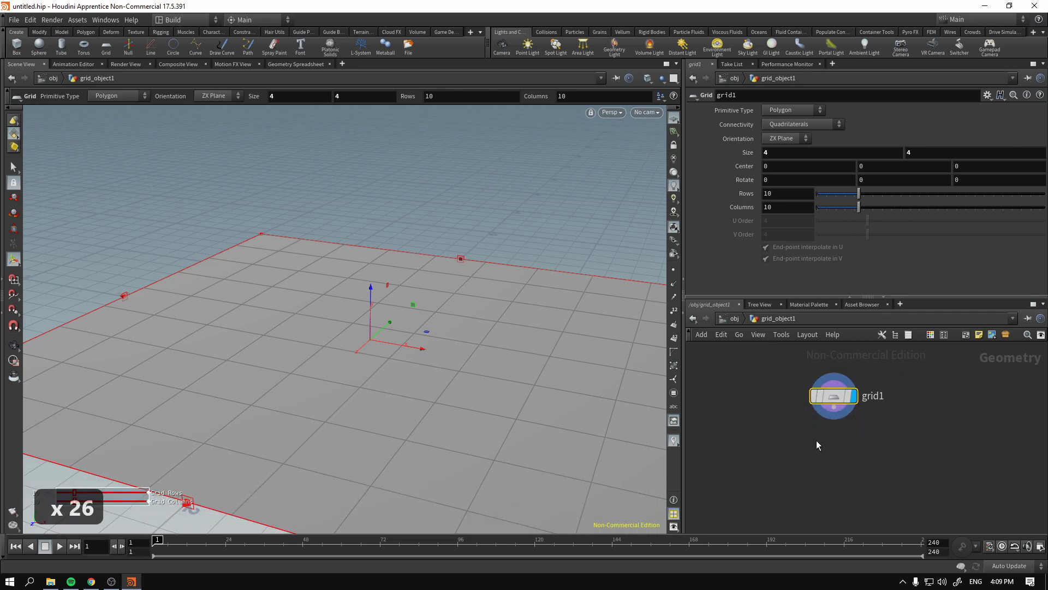
pyautogui.press('Tab')
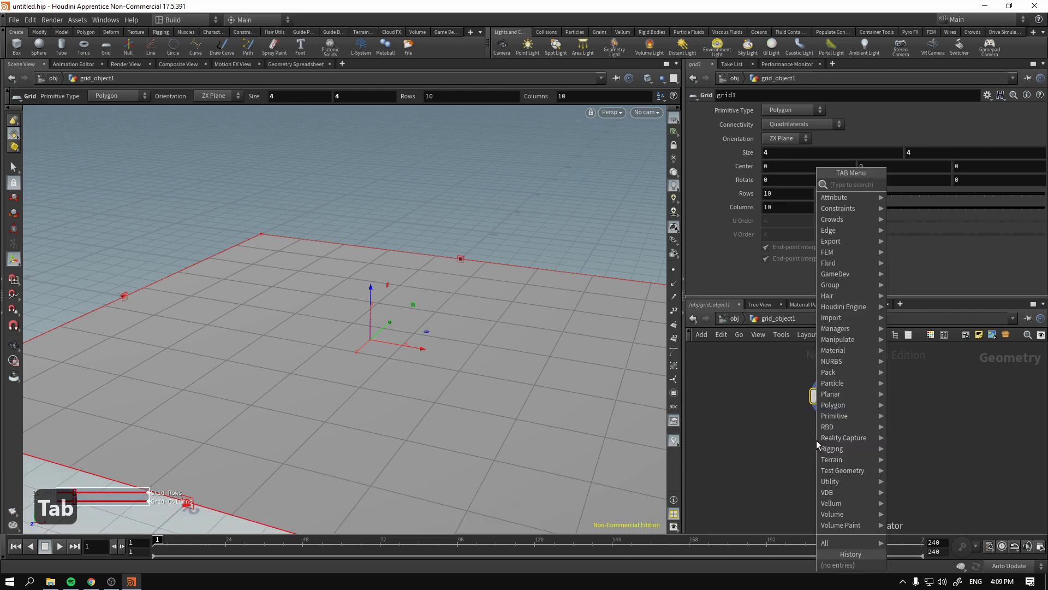
pyautogui.write('mater')
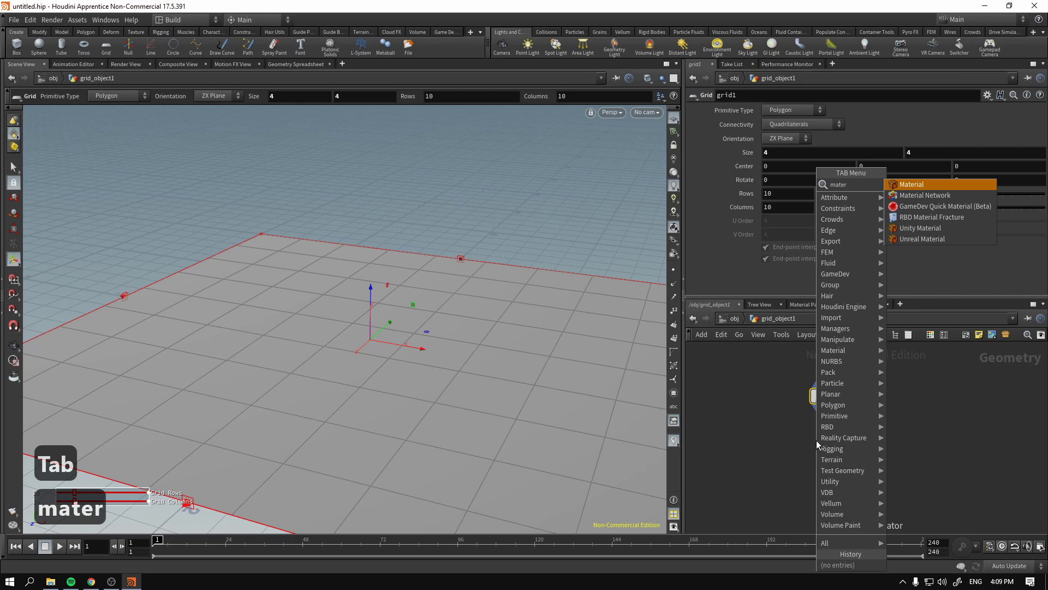
pyautogui.click(928, 187)
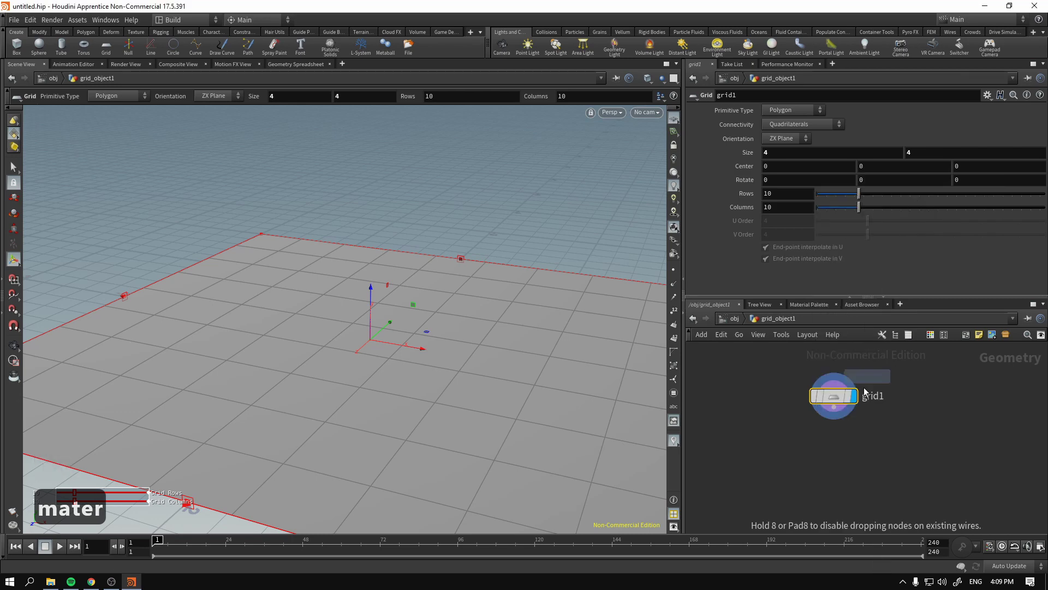
pyautogui.click(838, 443)
pyautogui.moveTo(839, 412); pyautogui.dragTo(834, 455)
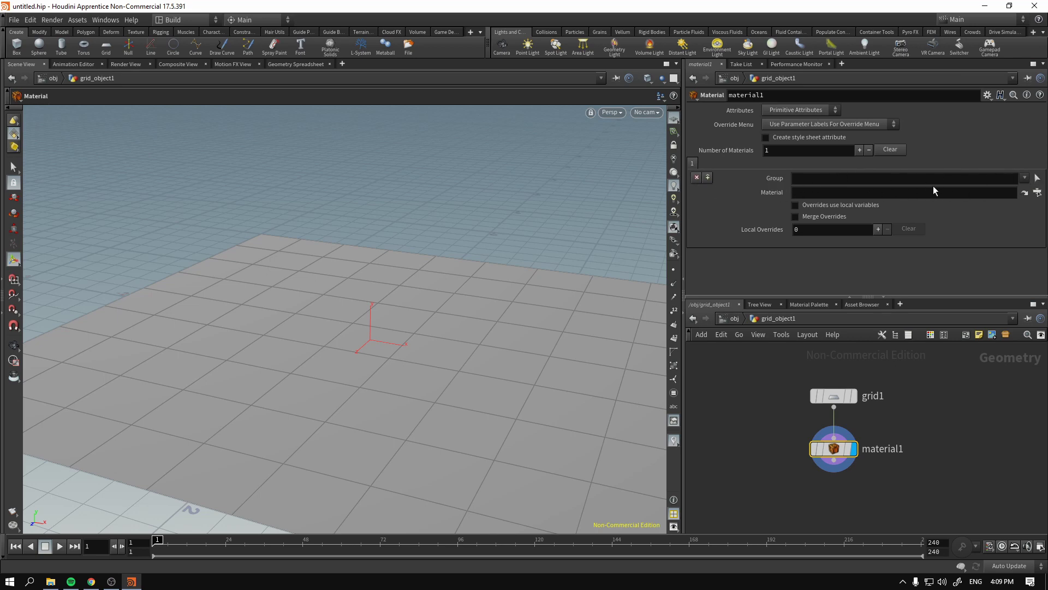
pyautogui.moveTo(830, 455)
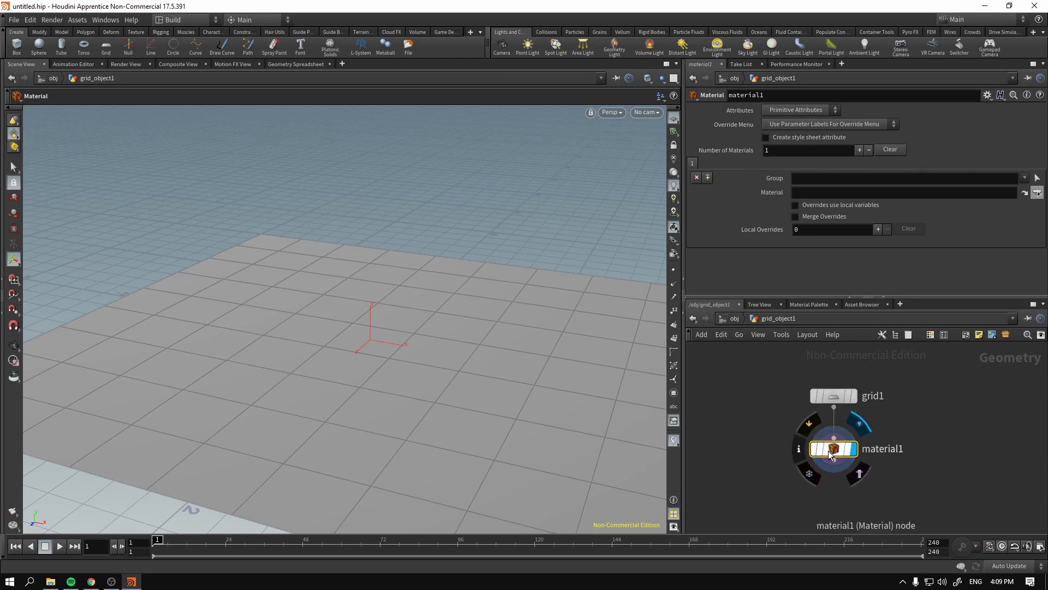
pyautogui.scroll(-2, 745, 434)
pyautogui.moveTo(746, 434); pyautogui.dragTo(808, 431, button='middle')
pyautogui.moveTo(793, 376); pyautogui.dragTo(904, 458)
pyautogui.click(801, 424)
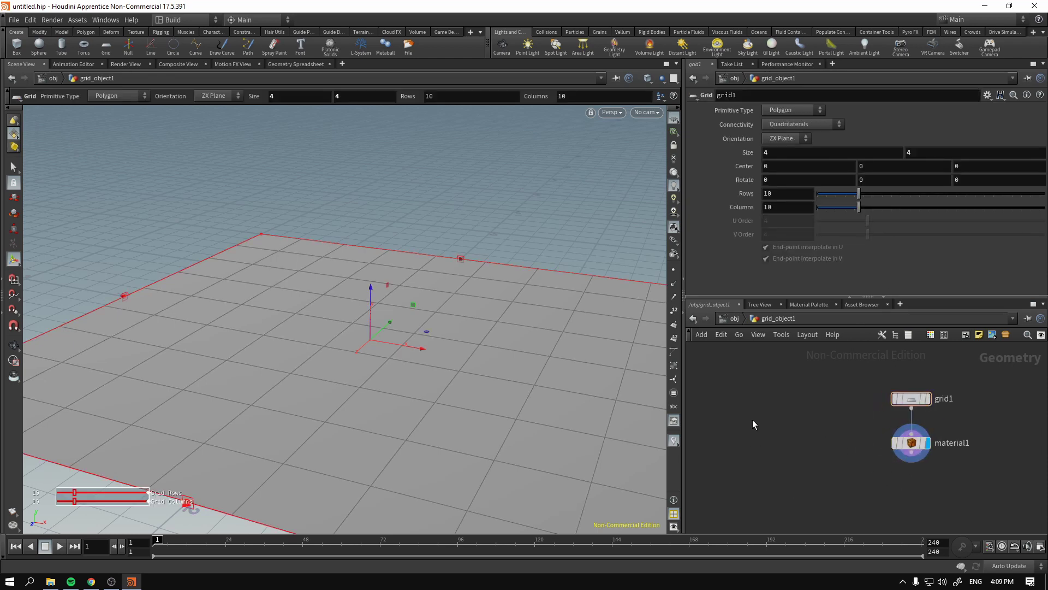
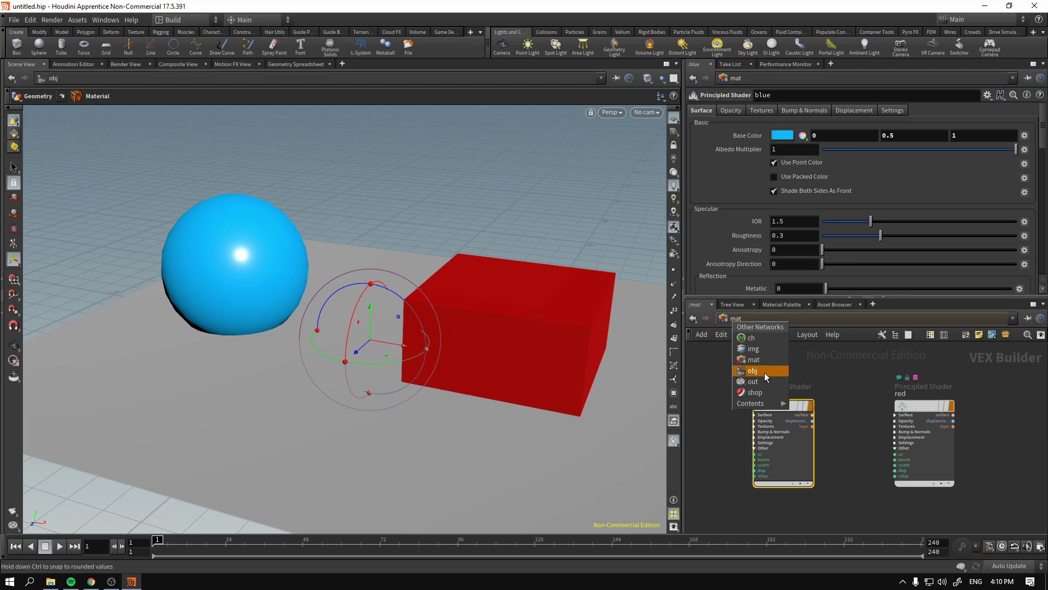
# - Return from the material network to the object network and step into matnet1 inside the grid object
pyautogui.click(757, 370)
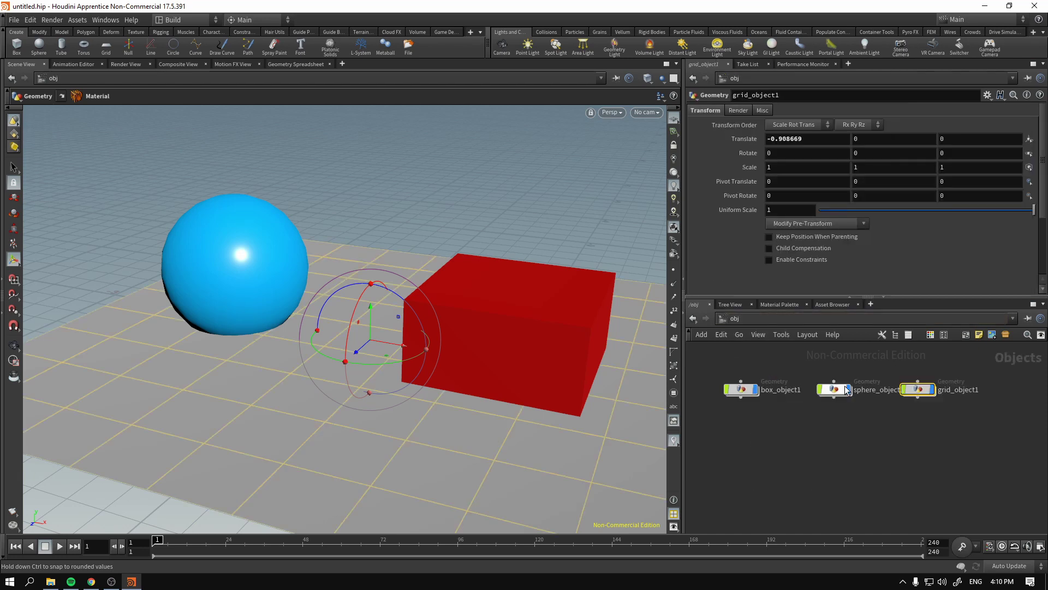
pyautogui.doubleClick(919, 389)
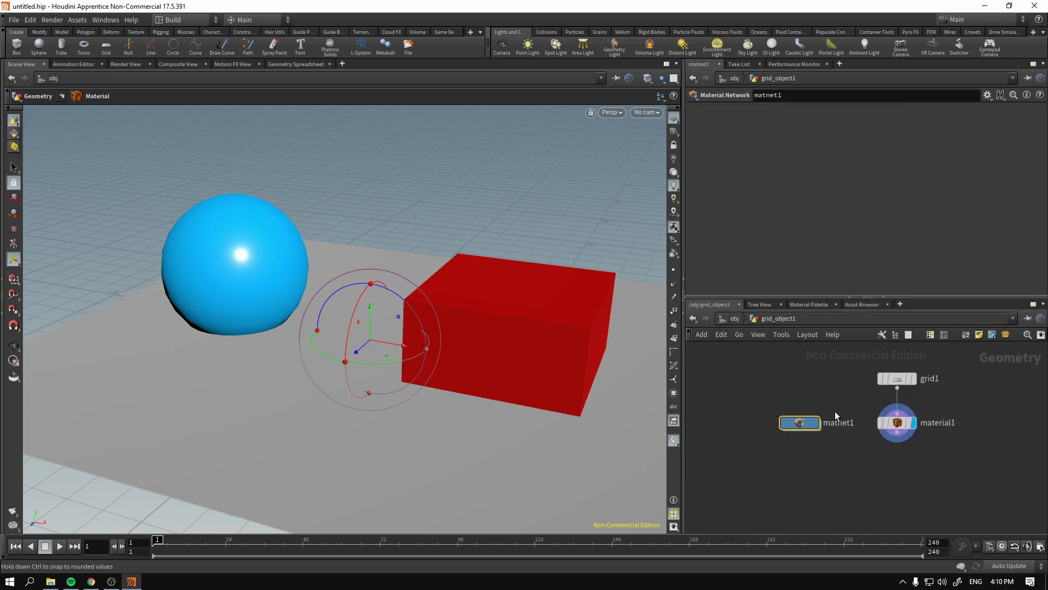
pyautogui.click(800, 424)
pyautogui.doubleClick(801, 426)
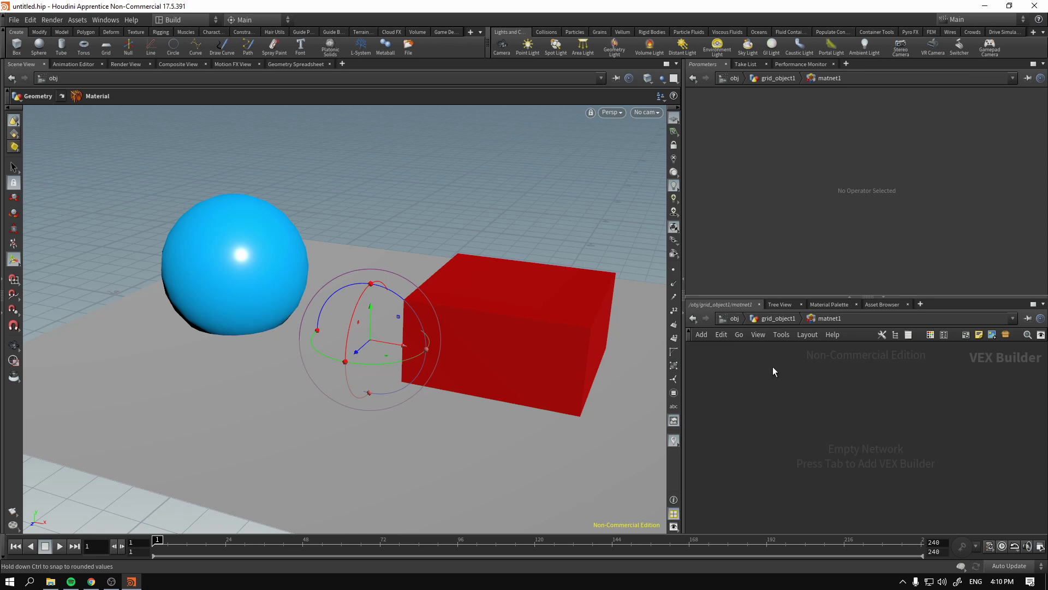
# - Create a Principled Shader in matnet1 and rename it grid_material
pyautogui.press('Tab')
pyautogui.moveTo(795, 417)
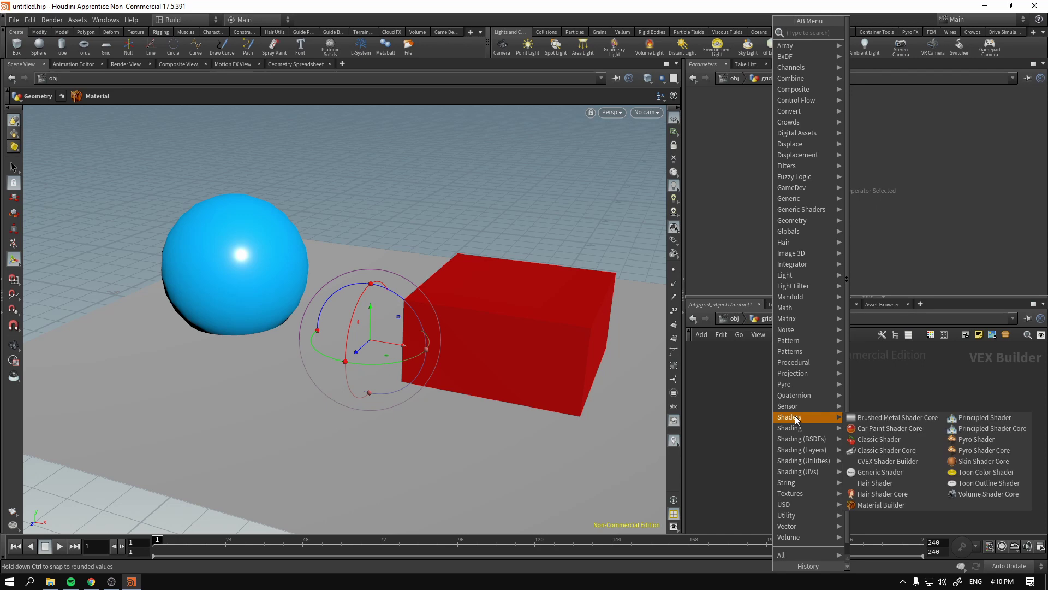
pyautogui.click(960, 418)
pyautogui.click(827, 376)
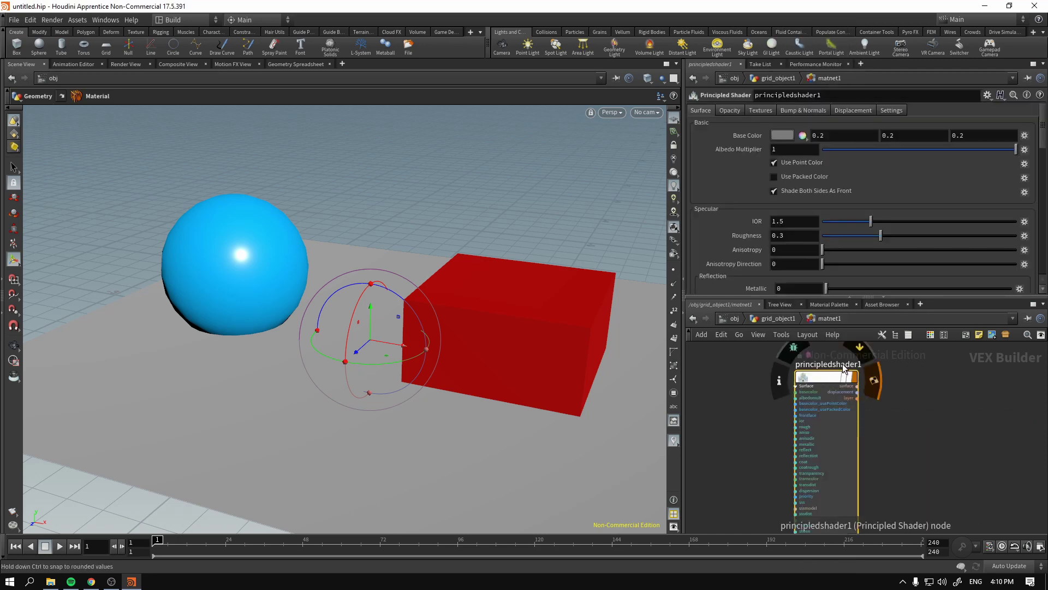
pyautogui.write('grid')
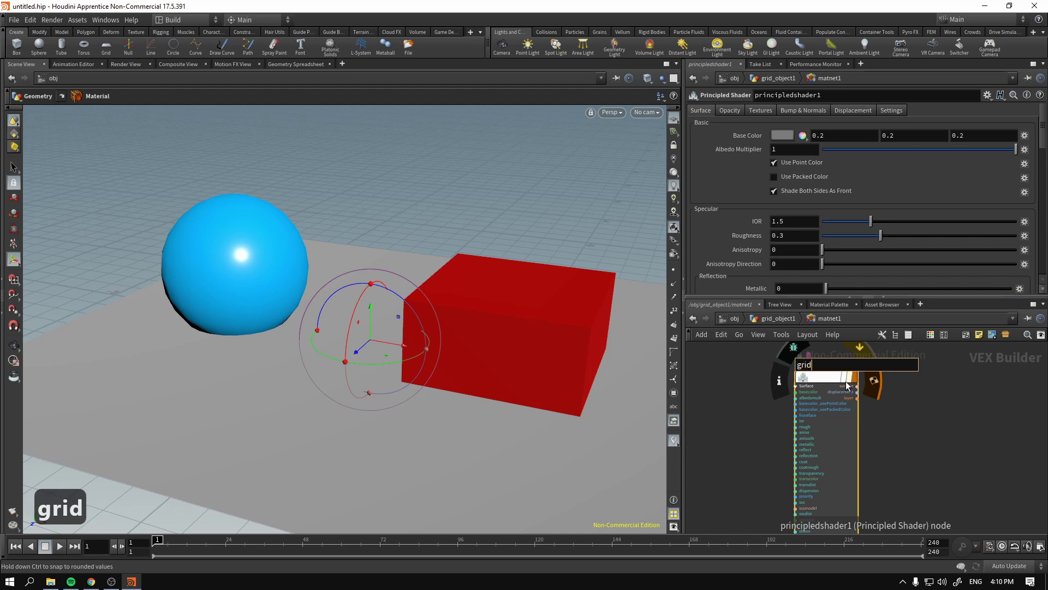
pyautogui.write('_mater')
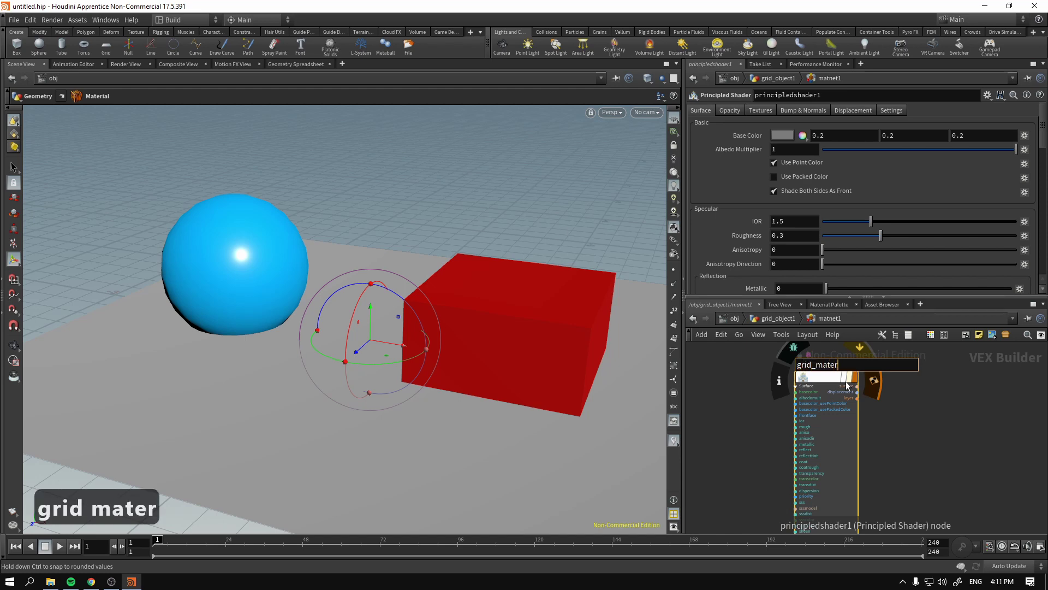
pyautogui.write('ial')
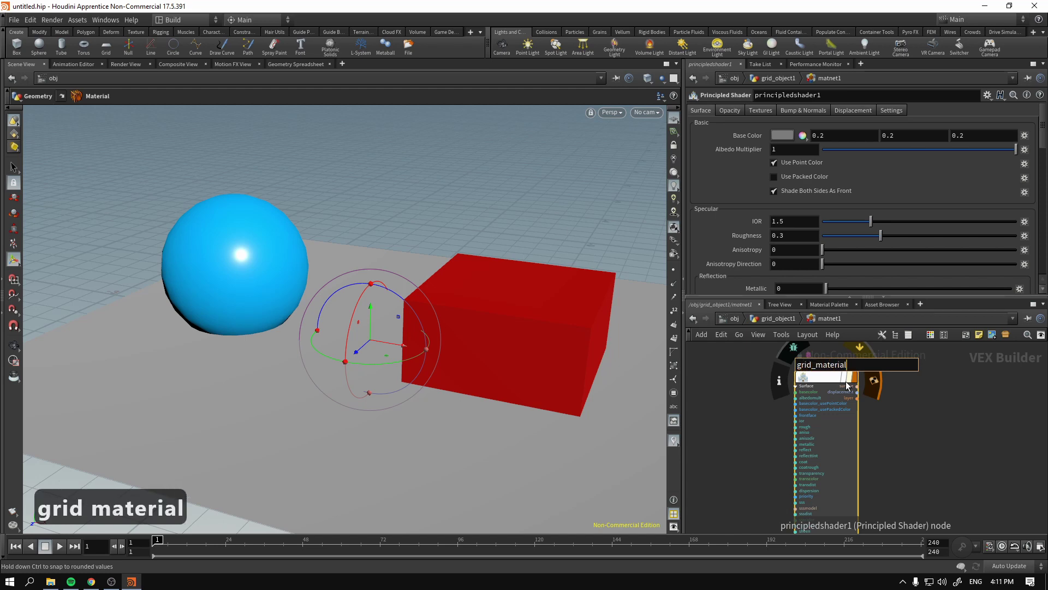
pyautogui.press('Return')
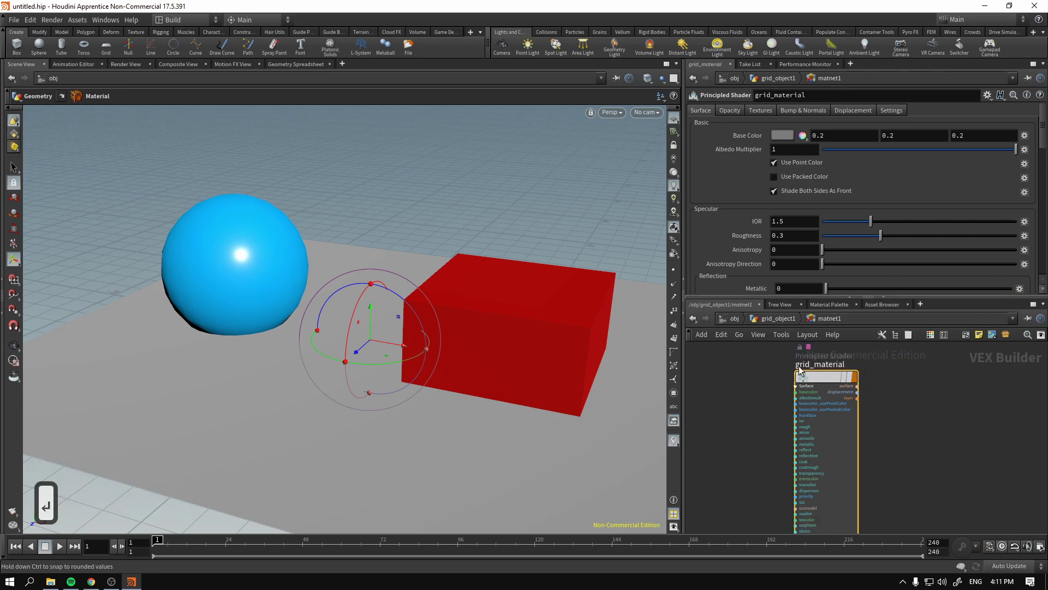
# - Set grid_material's base color to the dark gray swatch with values 0.025, 0.025, 0.025
pyautogui.moveTo(799, 370); pyautogui.dragTo(826, 377)
pyautogui.click(782, 136)
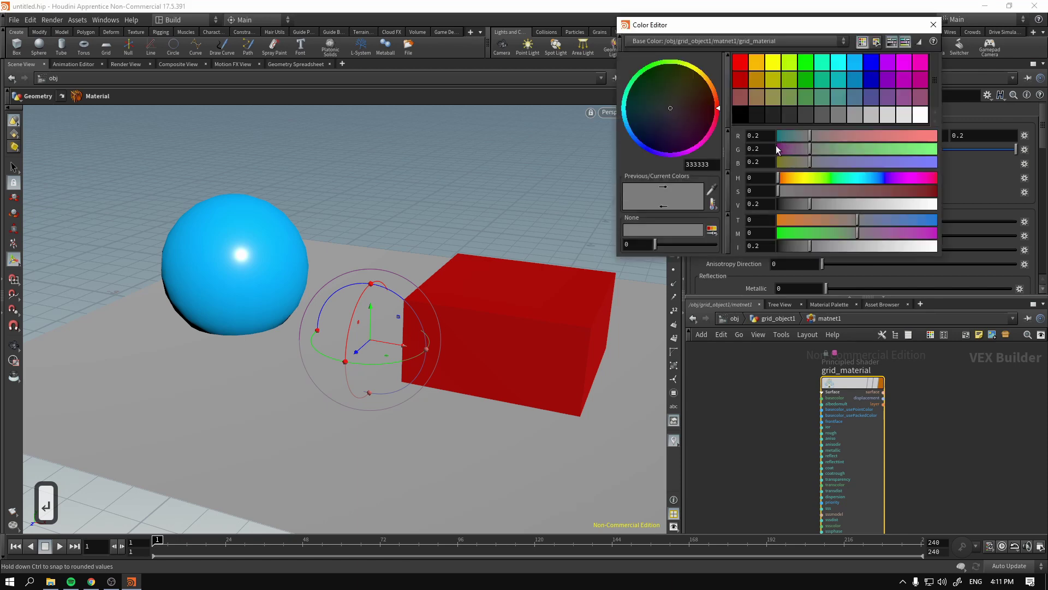
pyautogui.click(790, 114)
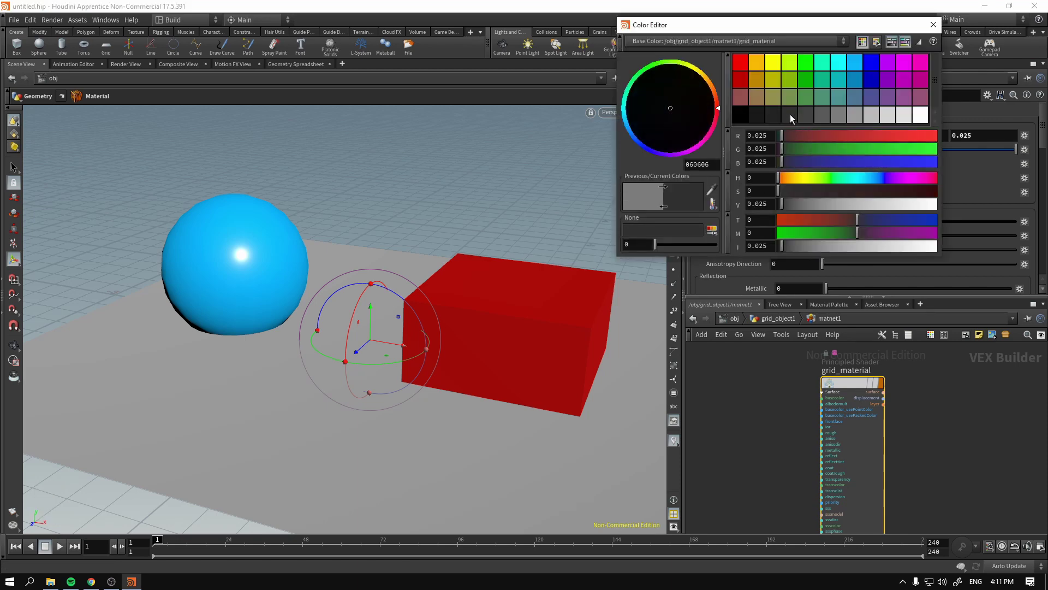
pyautogui.click(933, 25)
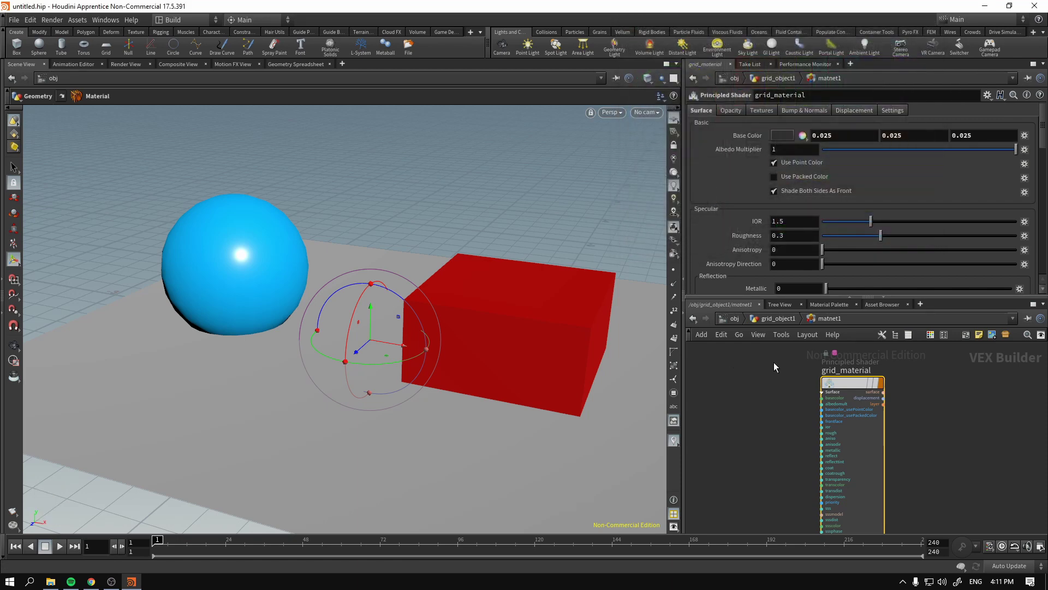
# - Assign grid_material from the grid object's matnet1 as material1's material, and return to the object network
pyautogui.click(778, 319)
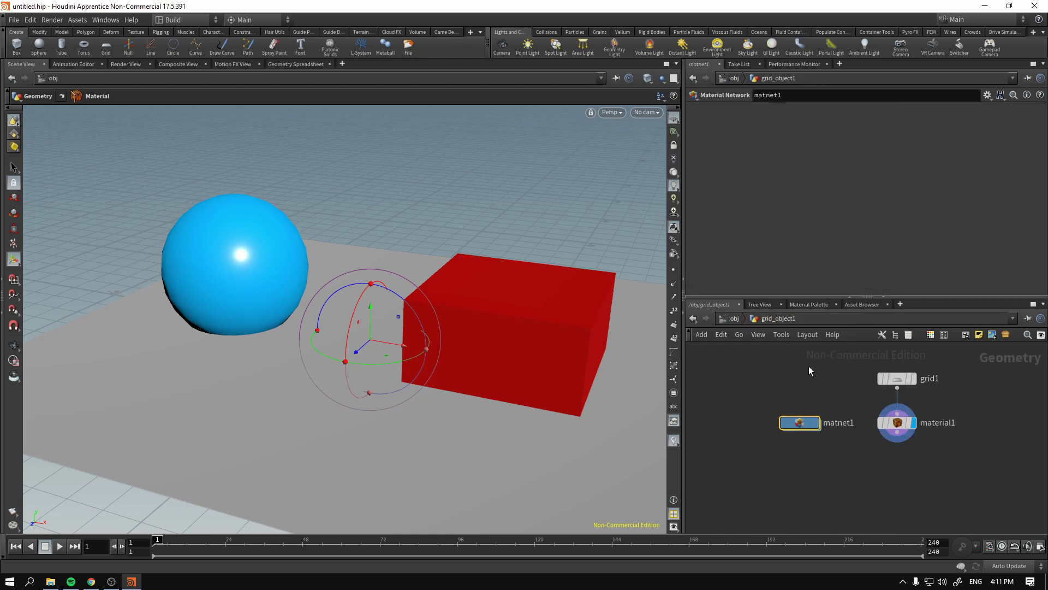
pyautogui.click(897, 422)
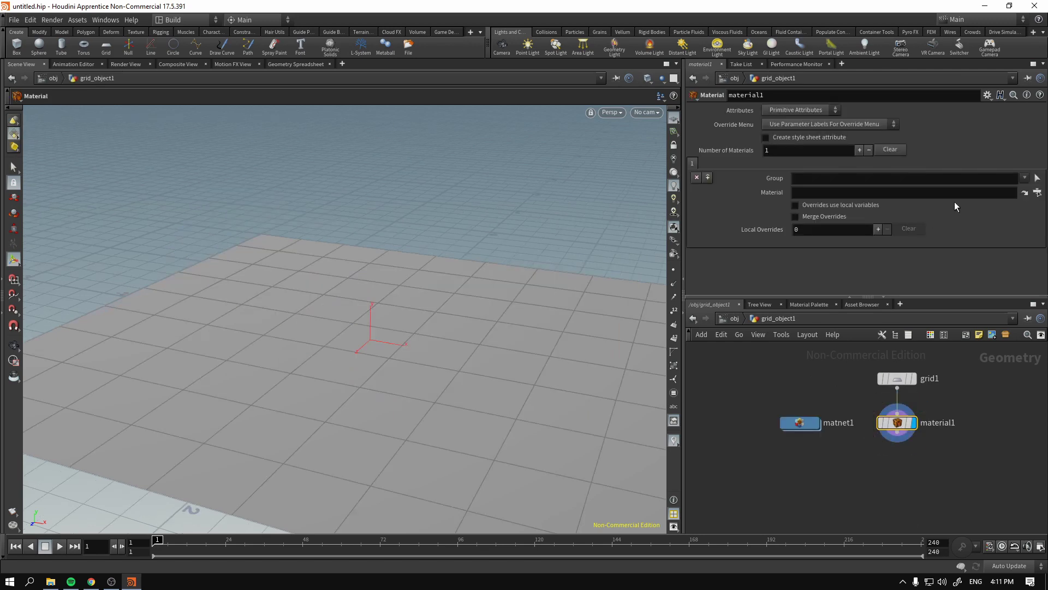
pyautogui.click(1038, 193)
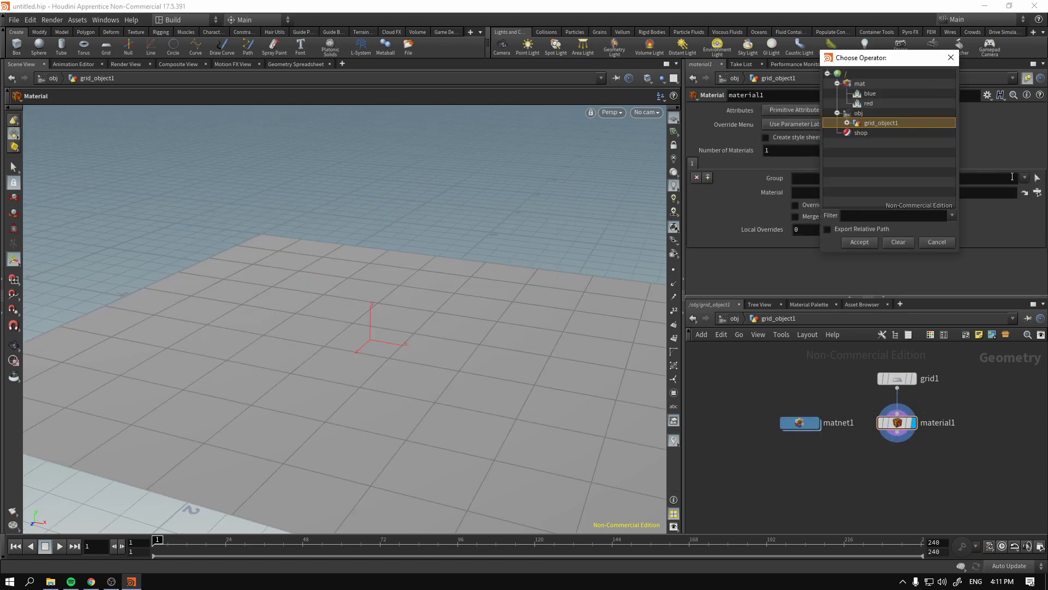
pyautogui.moveTo(877, 67); pyautogui.dragTo(621, 115)
pyautogui.click(623, 135)
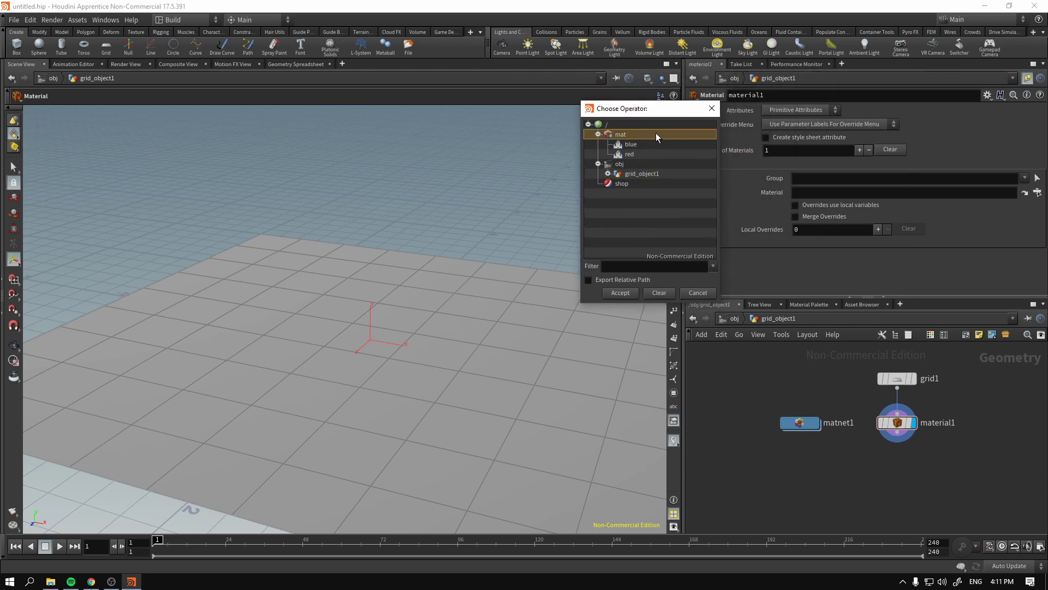
pyautogui.click(612, 167)
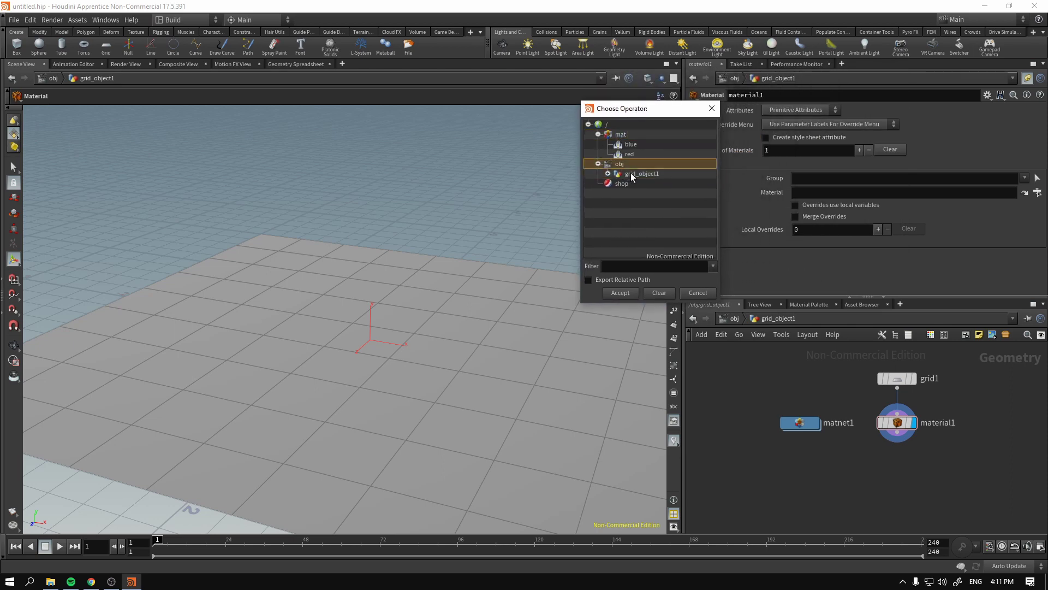
pyautogui.click(612, 173)
pyautogui.click(608, 174)
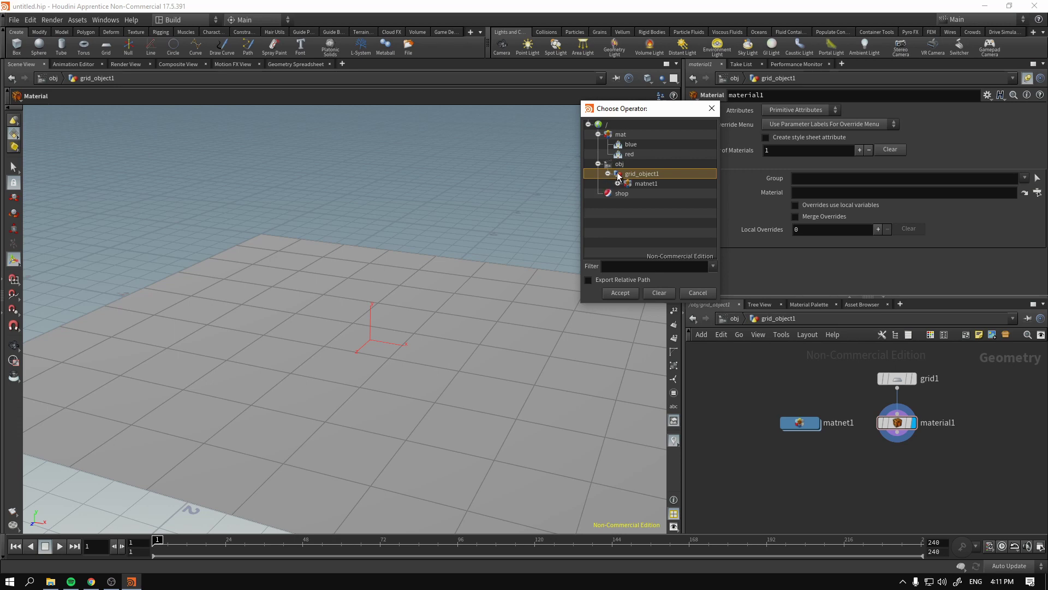
pyautogui.click(647, 183)
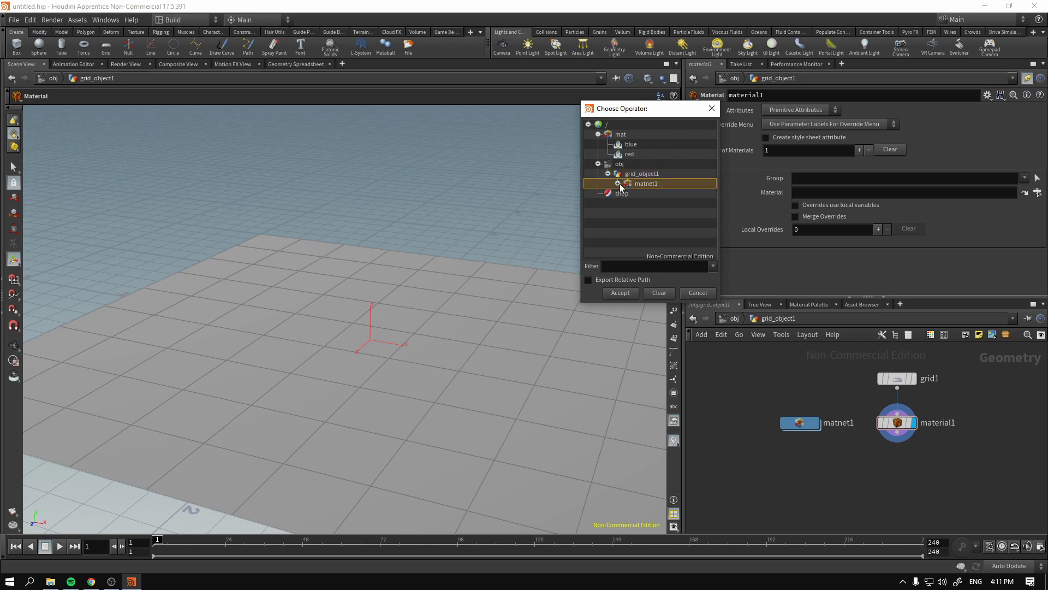
pyautogui.click(617, 184)
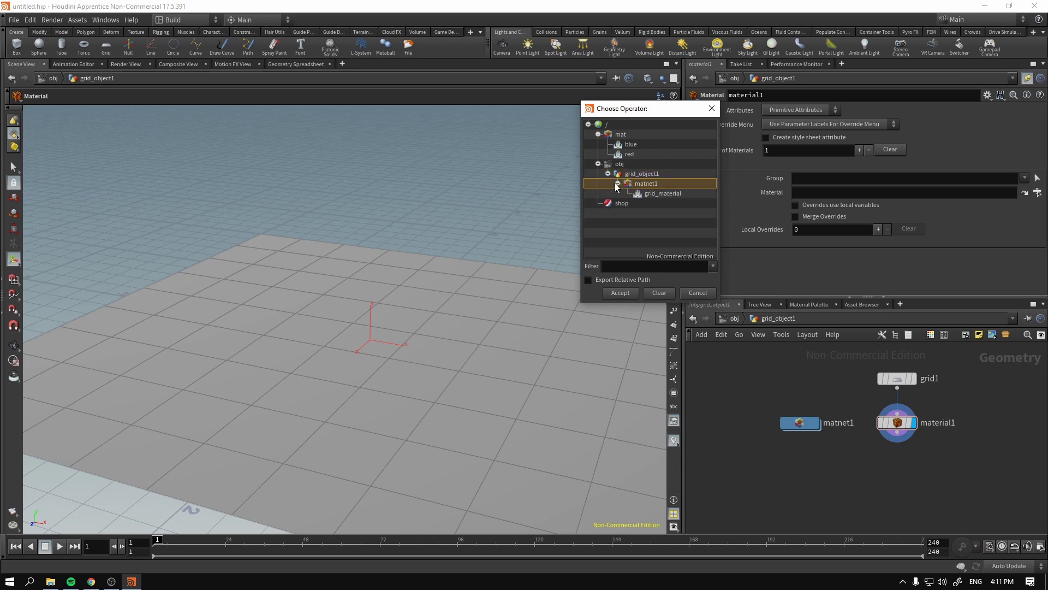
pyautogui.click(658, 194)
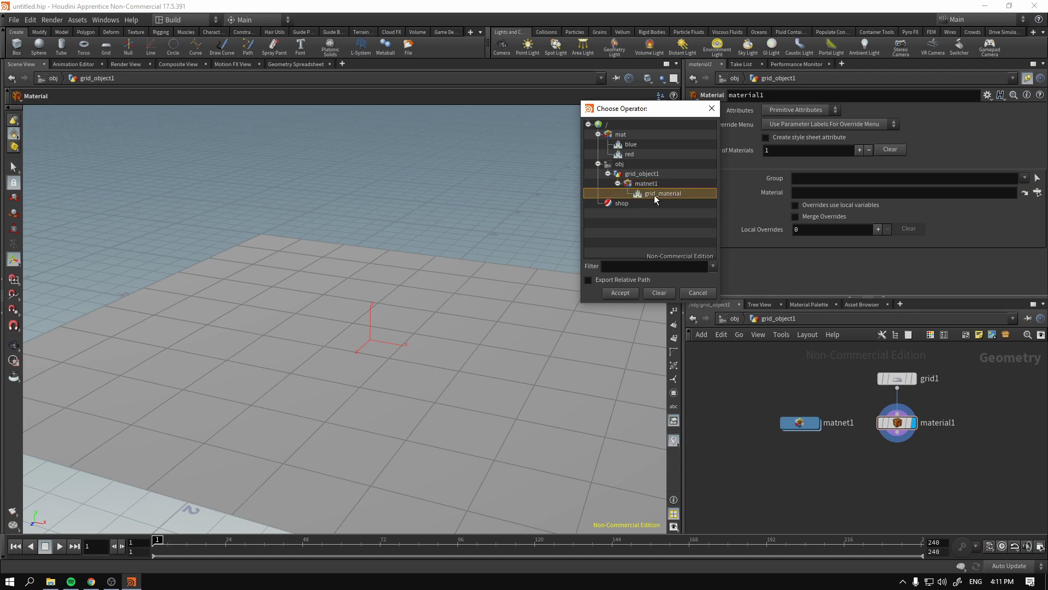
pyautogui.click(625, 293)
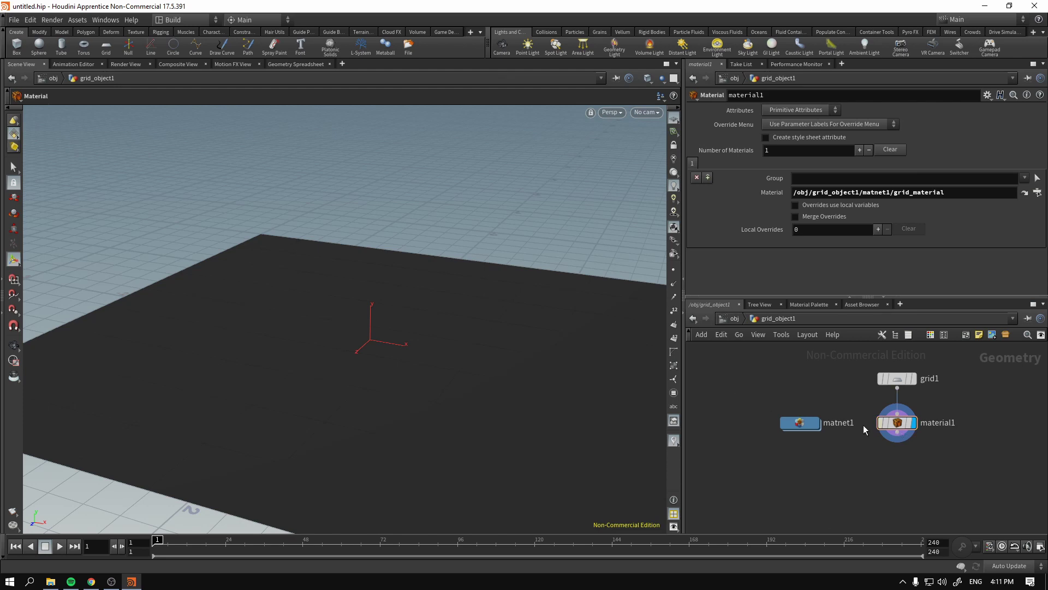
pyautogui.click(726, 318)
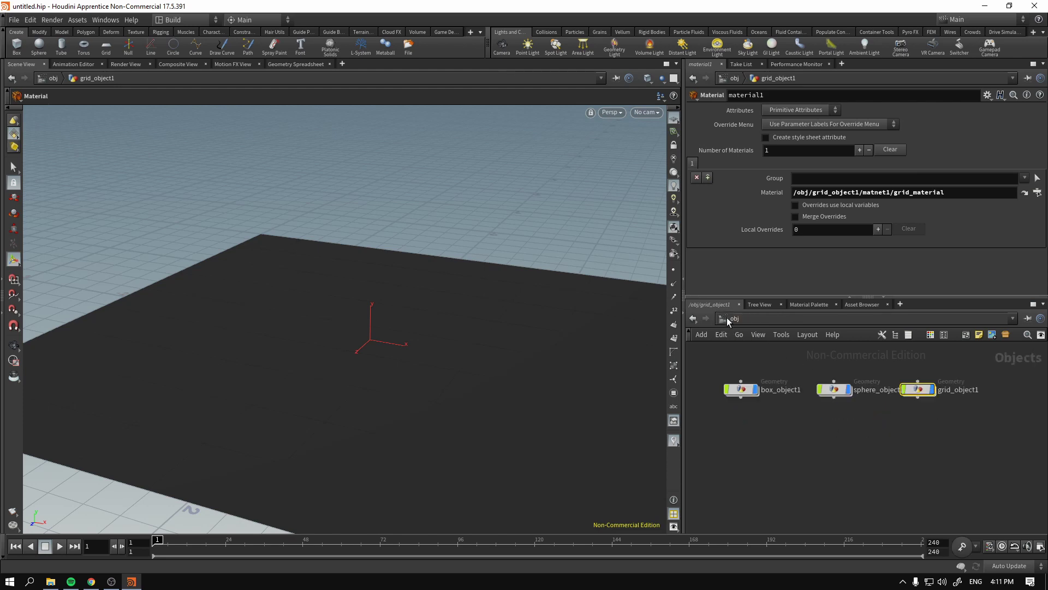